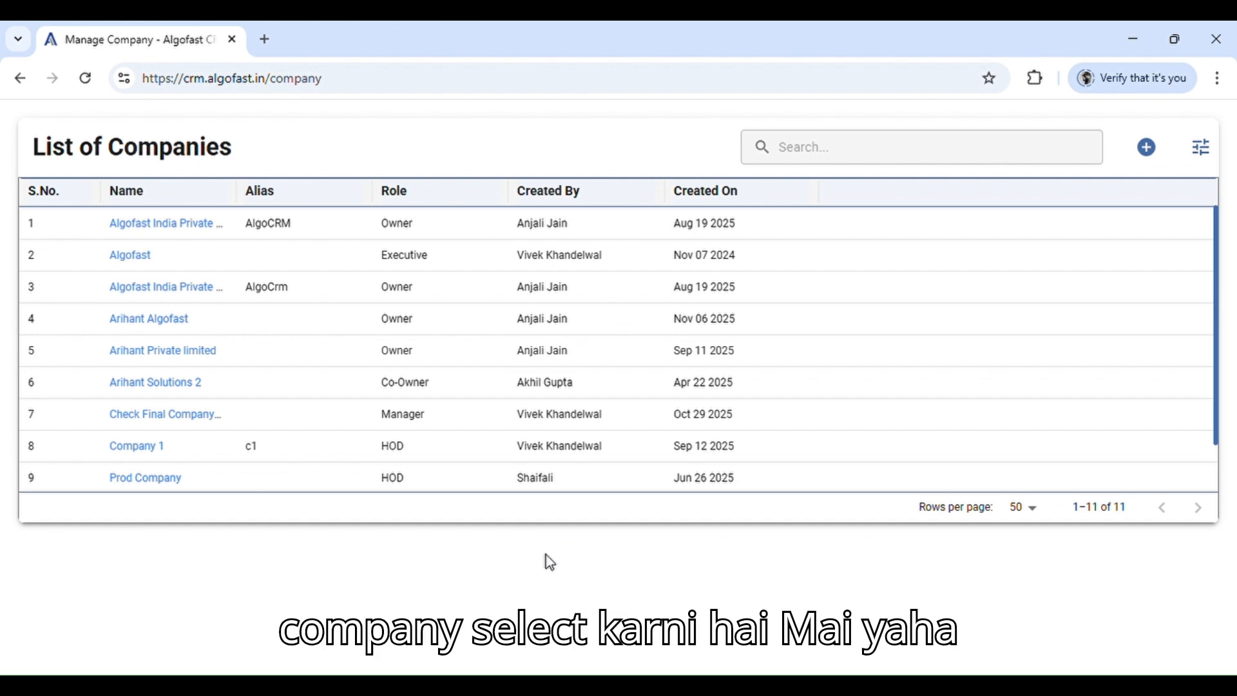
- Enter the company Arihant Private limited and go to its task list
click(205, 352)
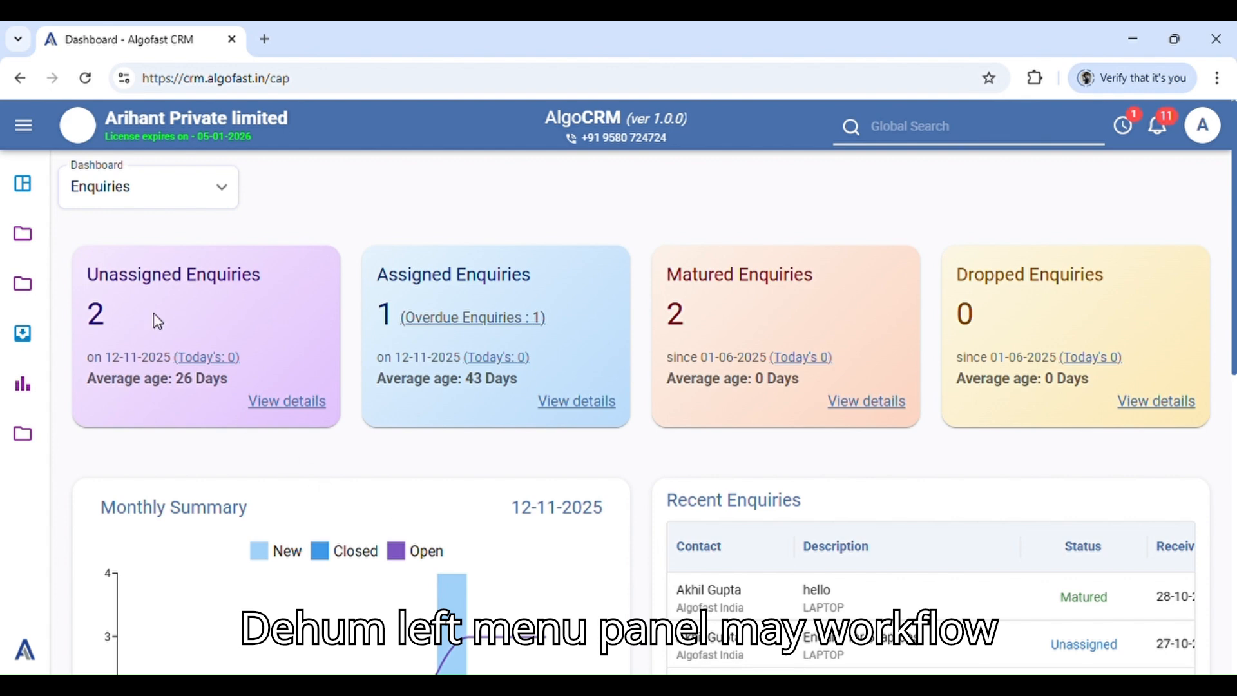
click(22, 231)
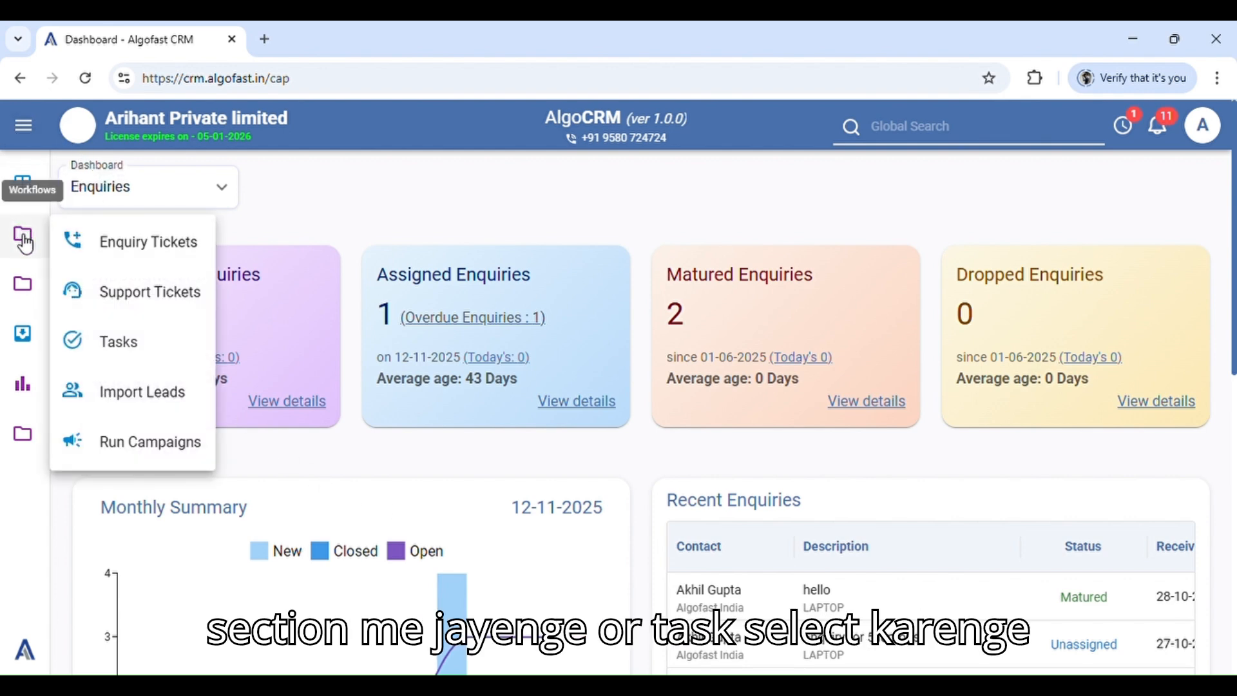
click(116, 342)
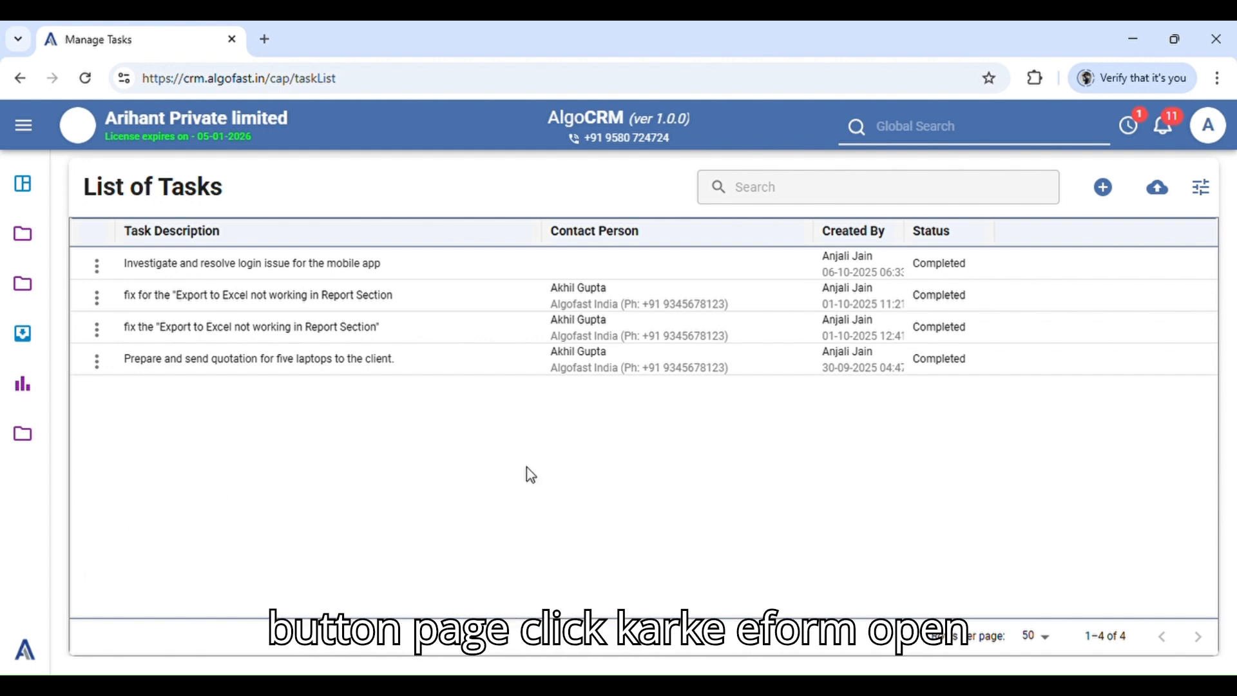
- Start a new task described as "Investigate and resolve login issue for the mobile app.”"
click(1118, 193)
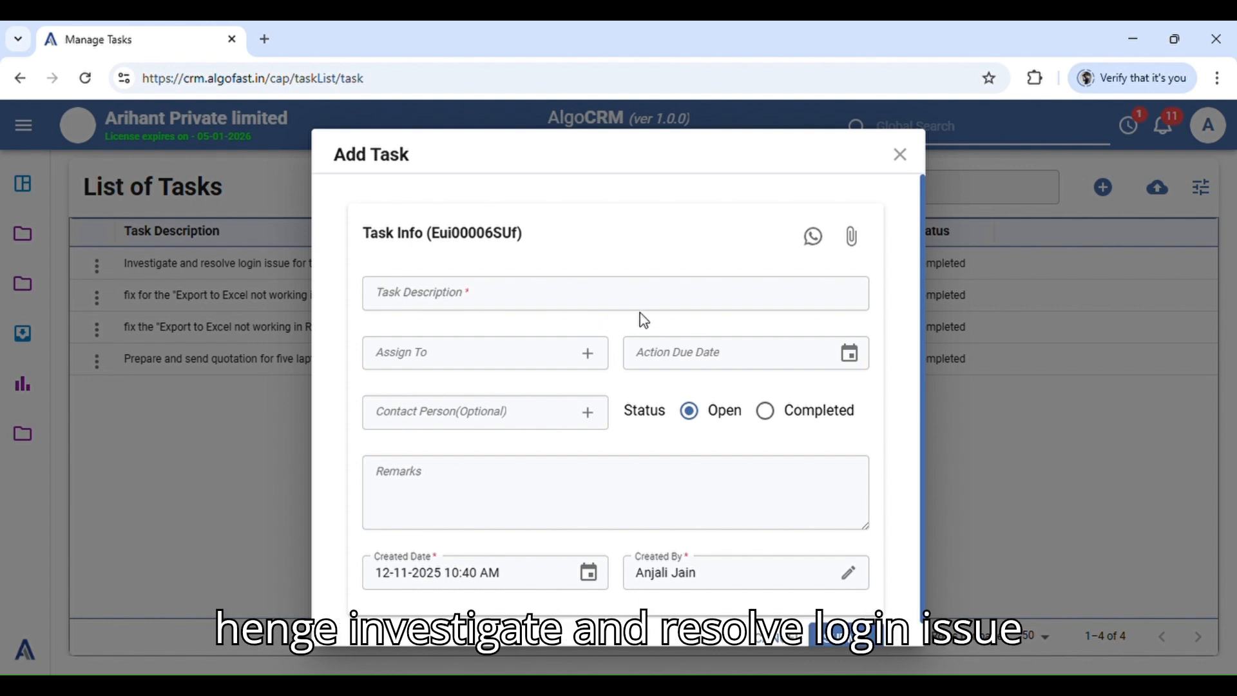
click(569, 295)
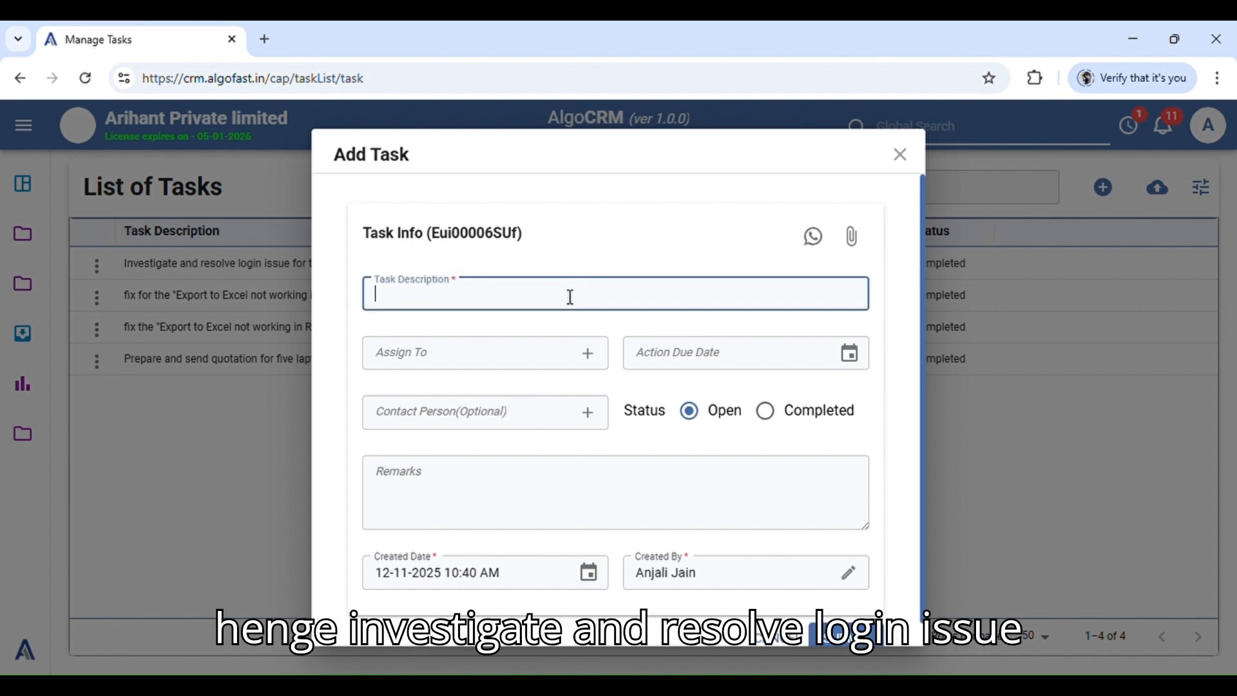
text(Investigate and resolve login issue for the mobile app.")
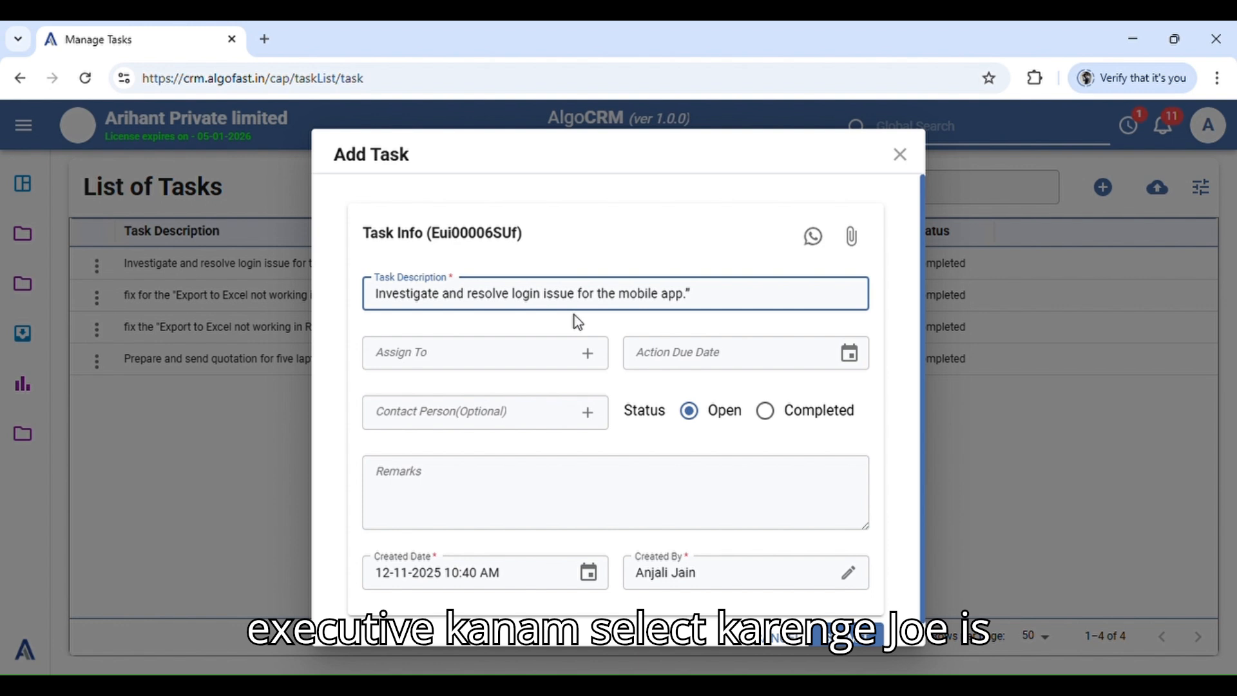
click(490, 363)
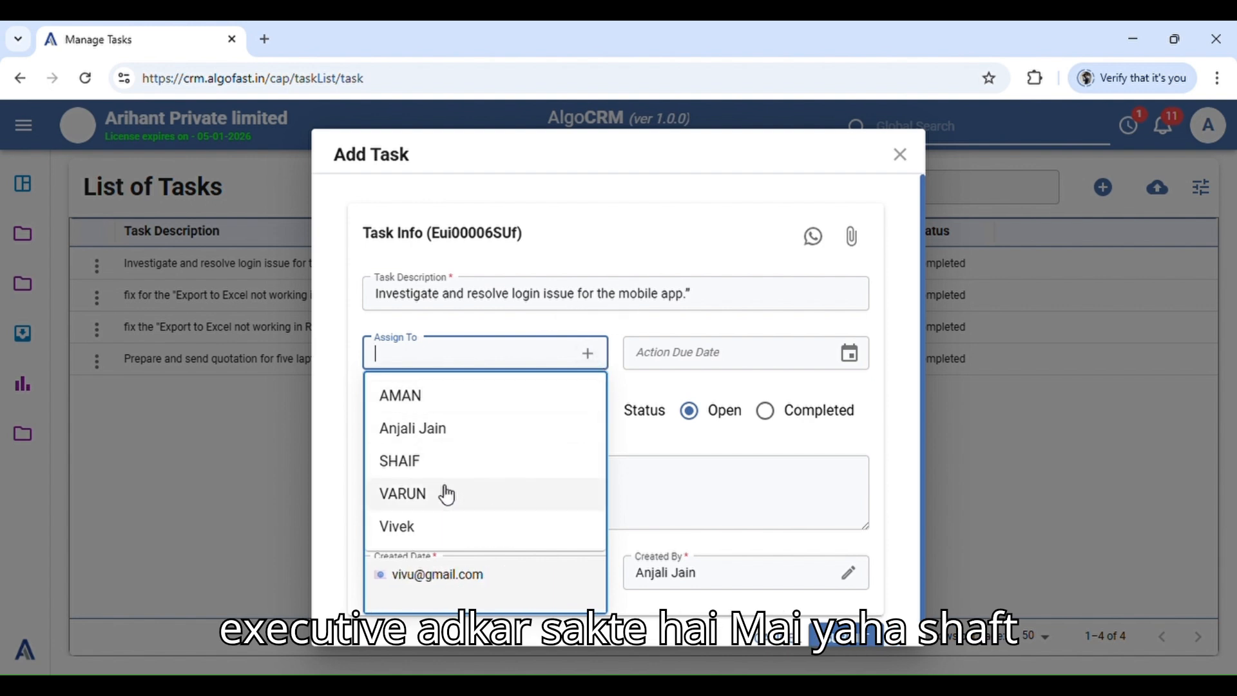
click(444, 462)
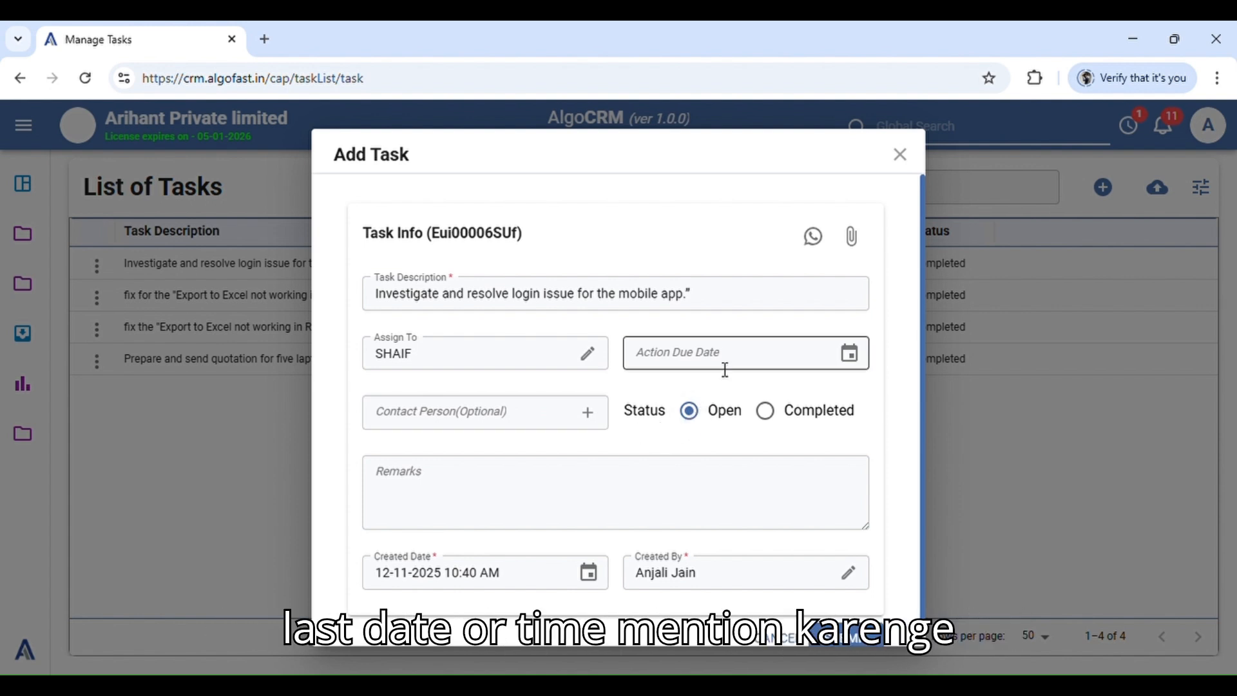
click(850, 353)
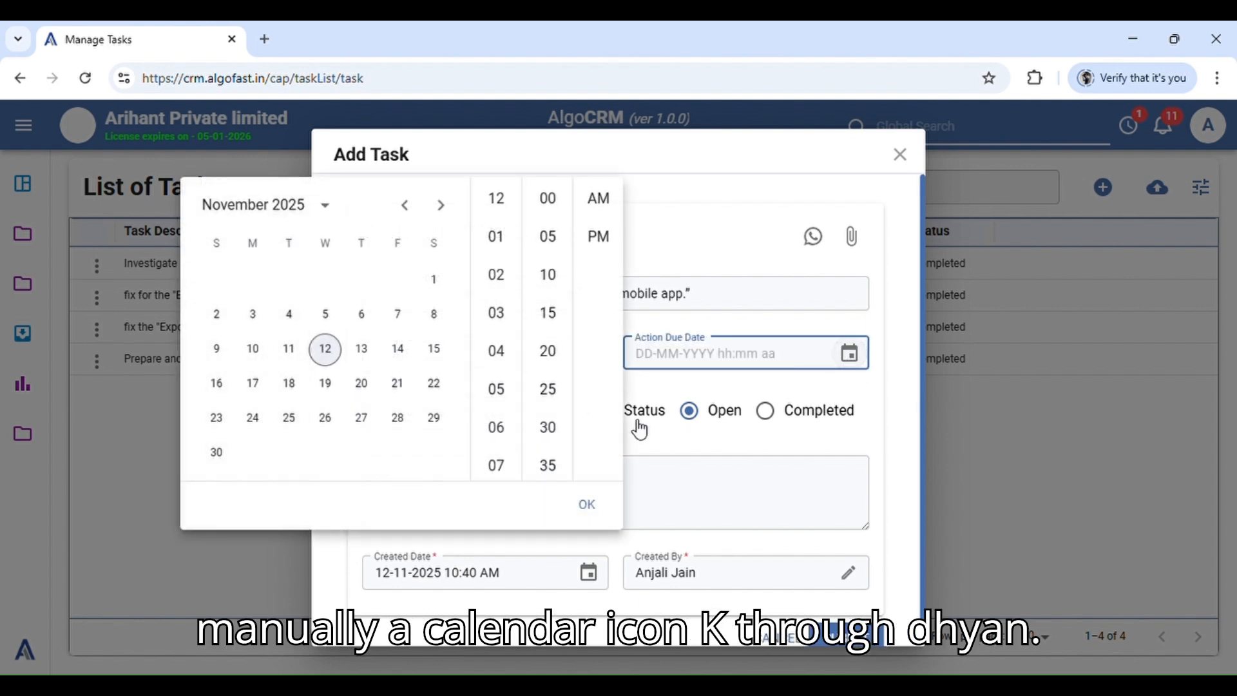
click(397, 419)
click(586, 504)
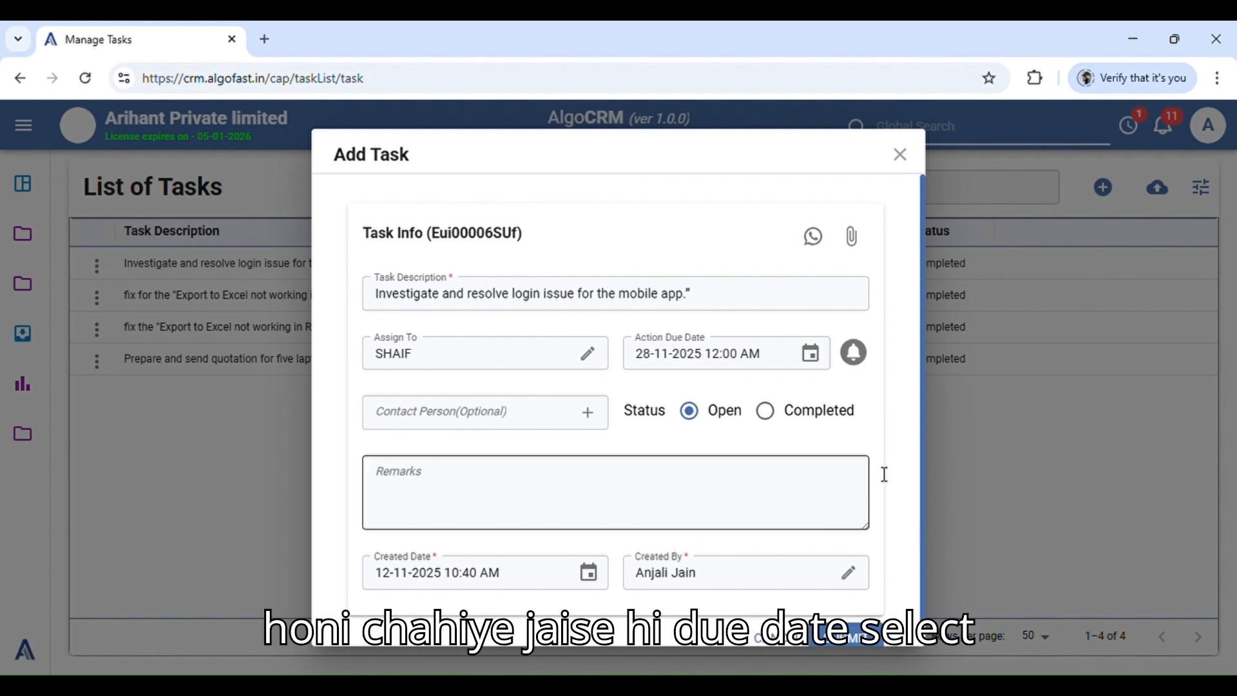
mouse_move(860, 358)
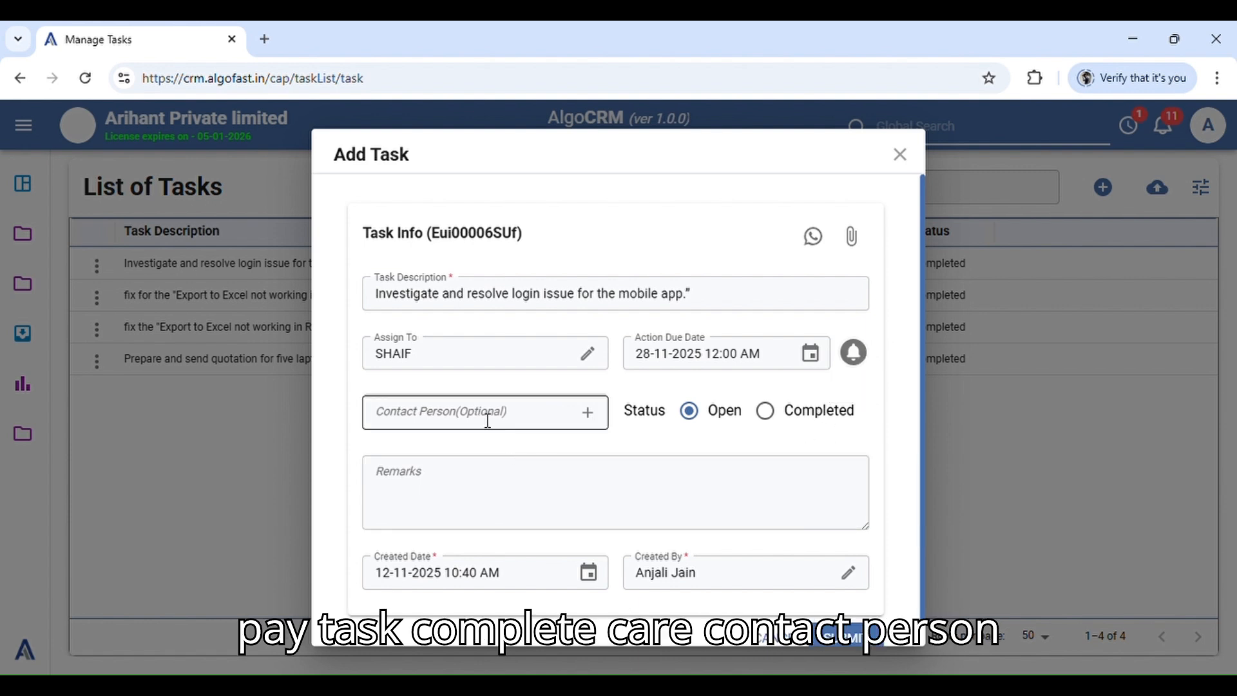
- View the choices for the optional contact person and leave that field empty
click(522, 422)
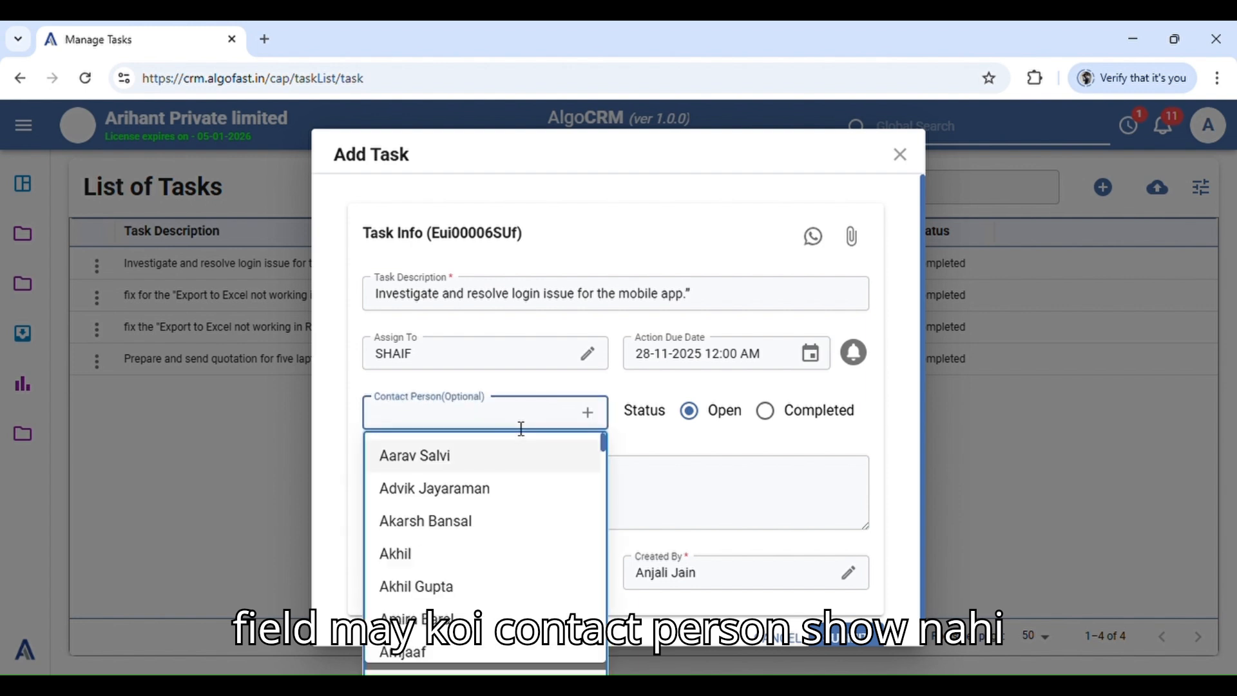
key(Escape)
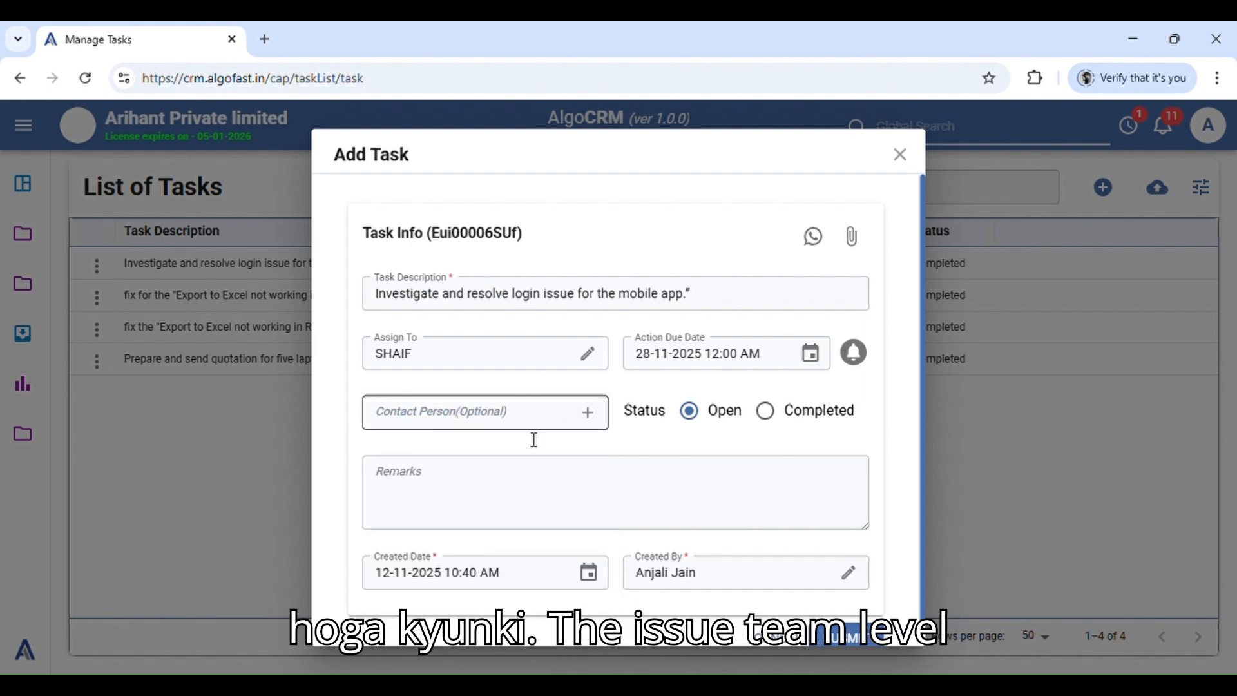
click(529, 439)
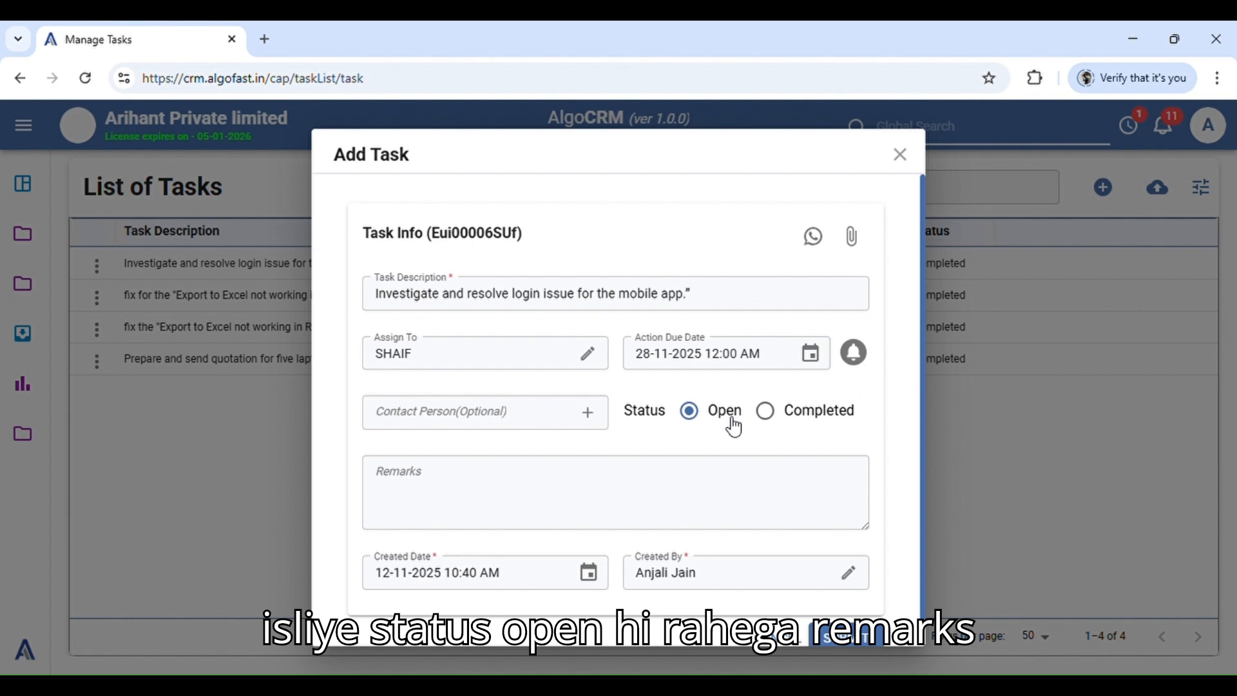
- Enter "Reviews and fix issues" as the task's remarks
click(634, 497)
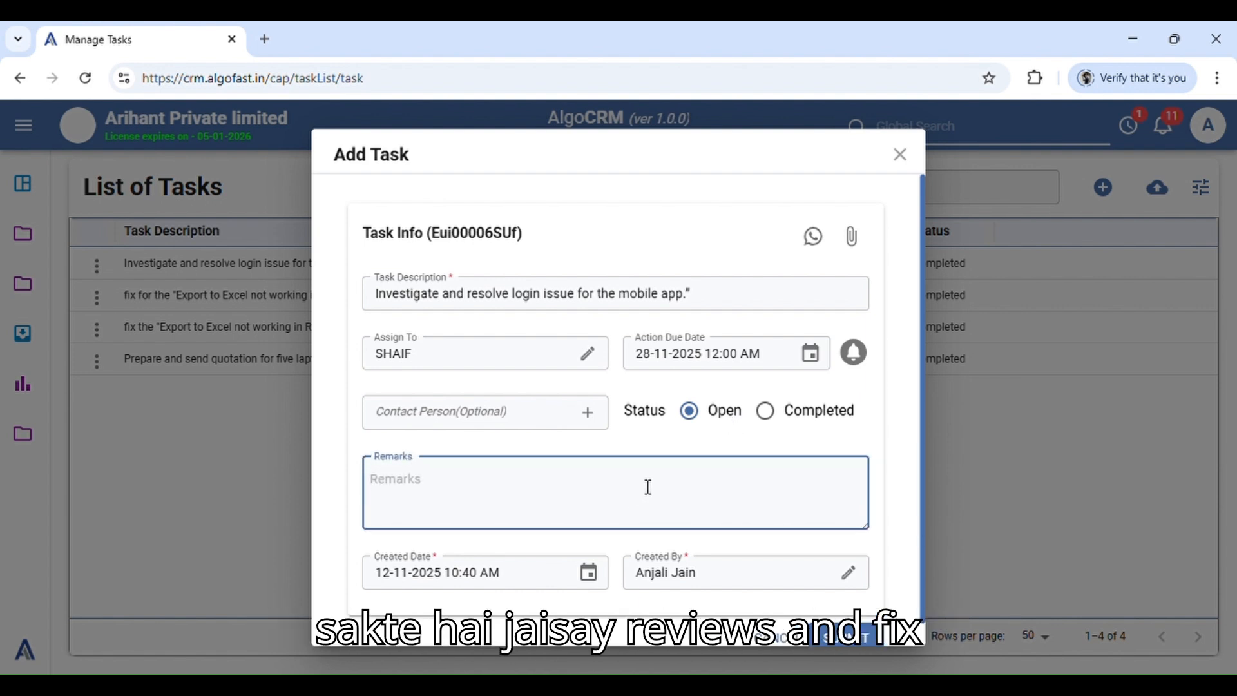
text(Reviews and fix)
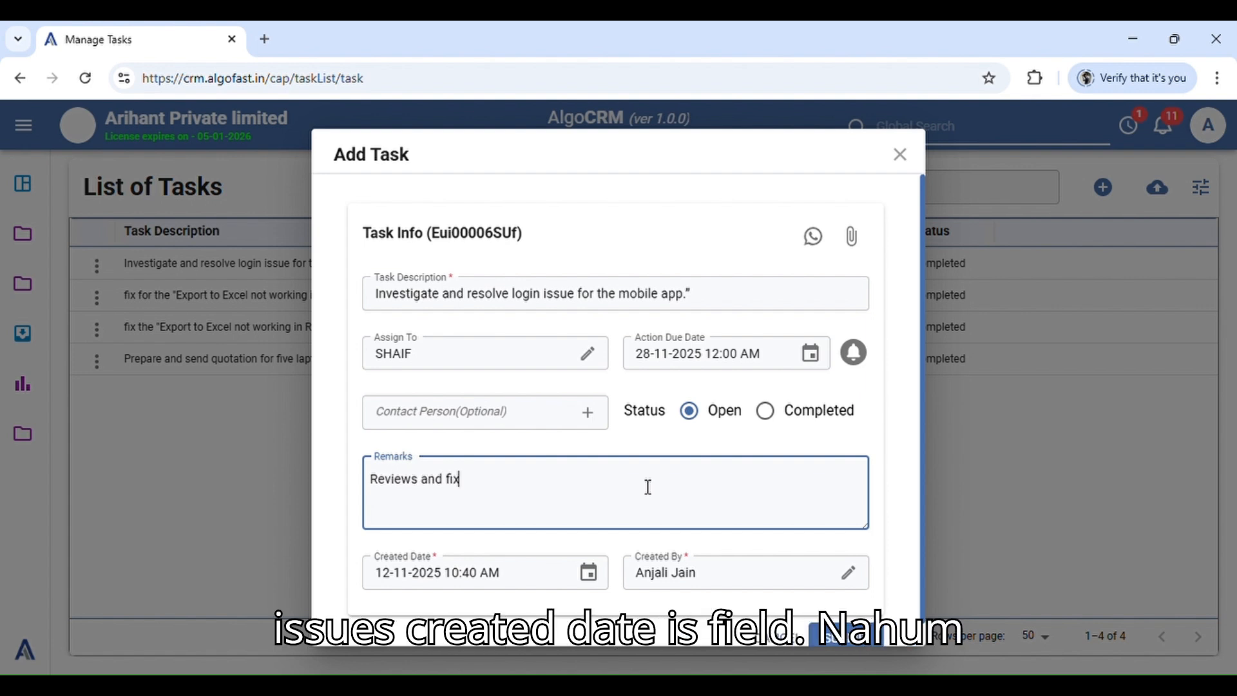
text( issues)
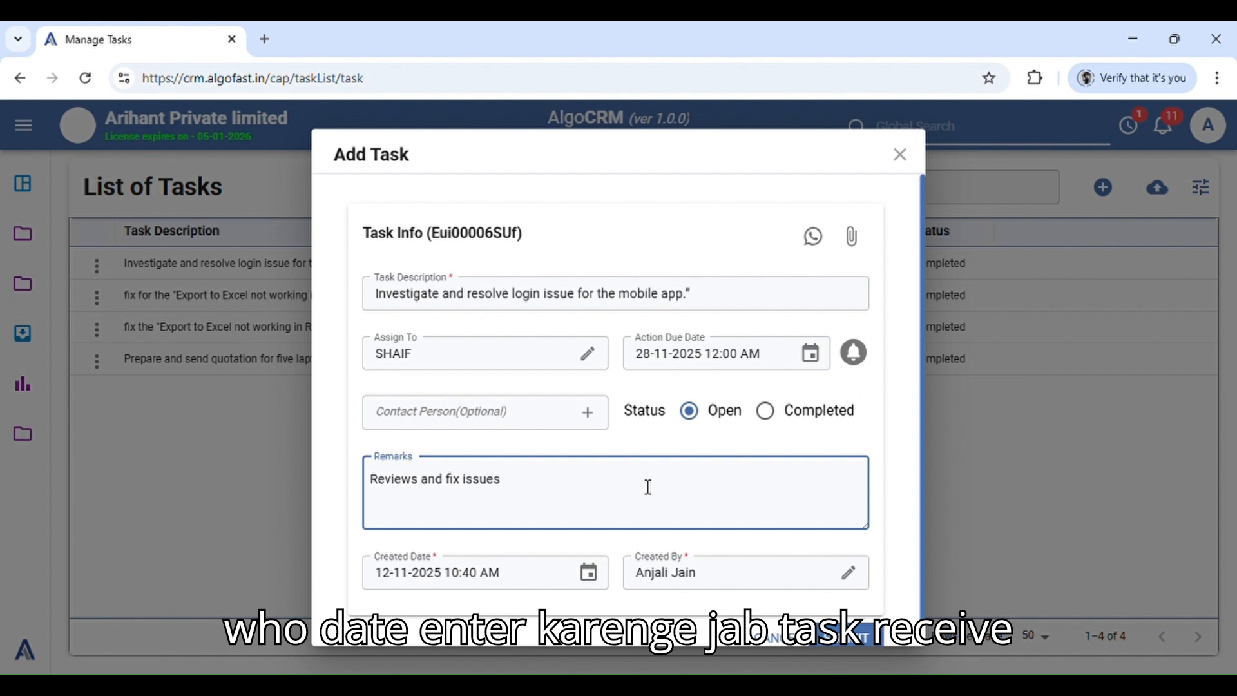
click(490, 602)
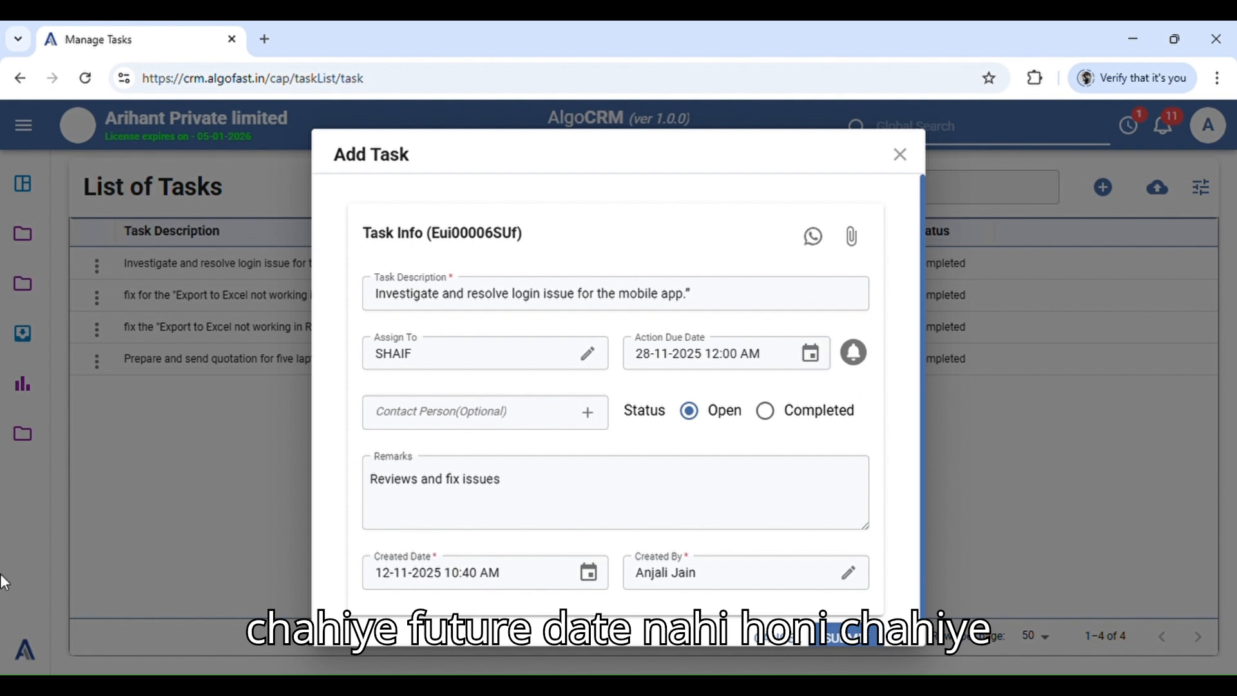
- Clear the task's Created By field and choose the same executive as creator again
click(721, 593)
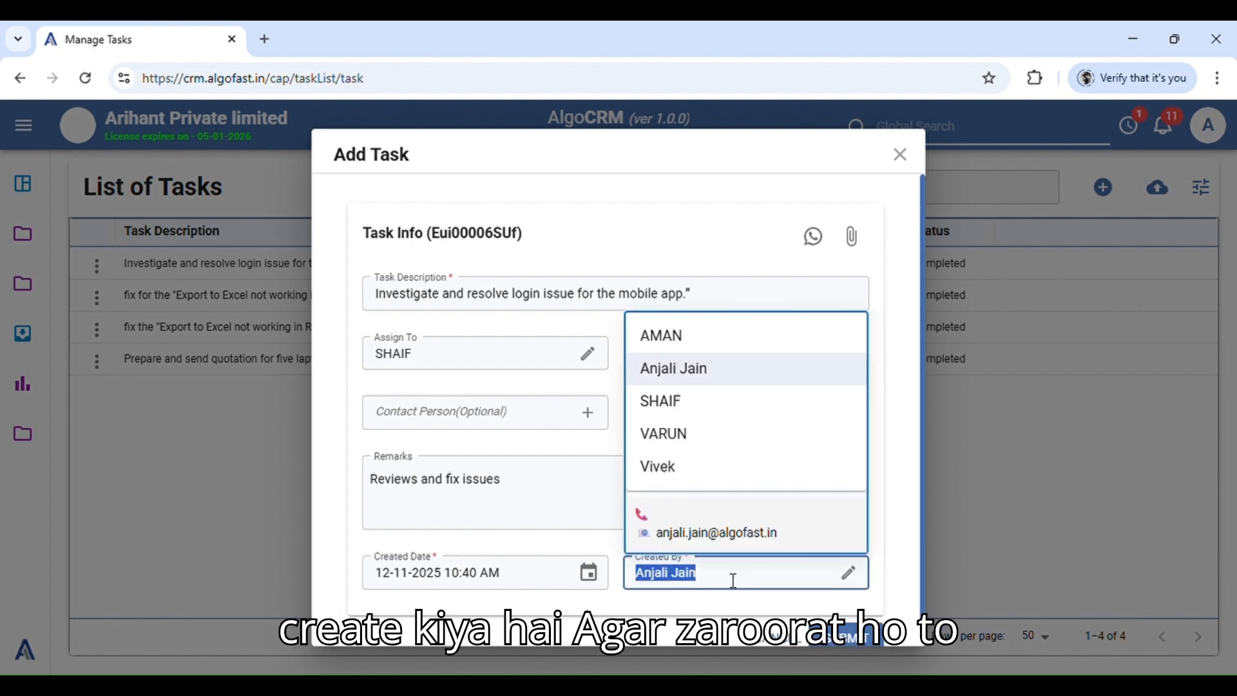
key(BackSpace)
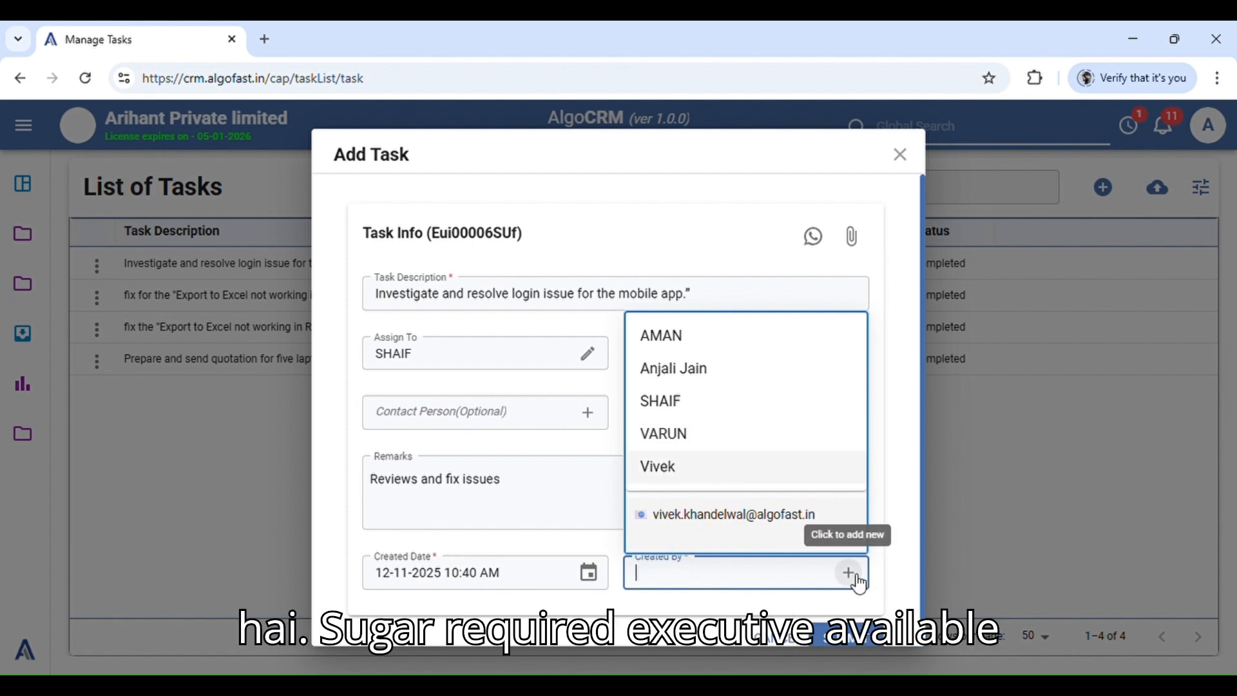
click(730, 381)
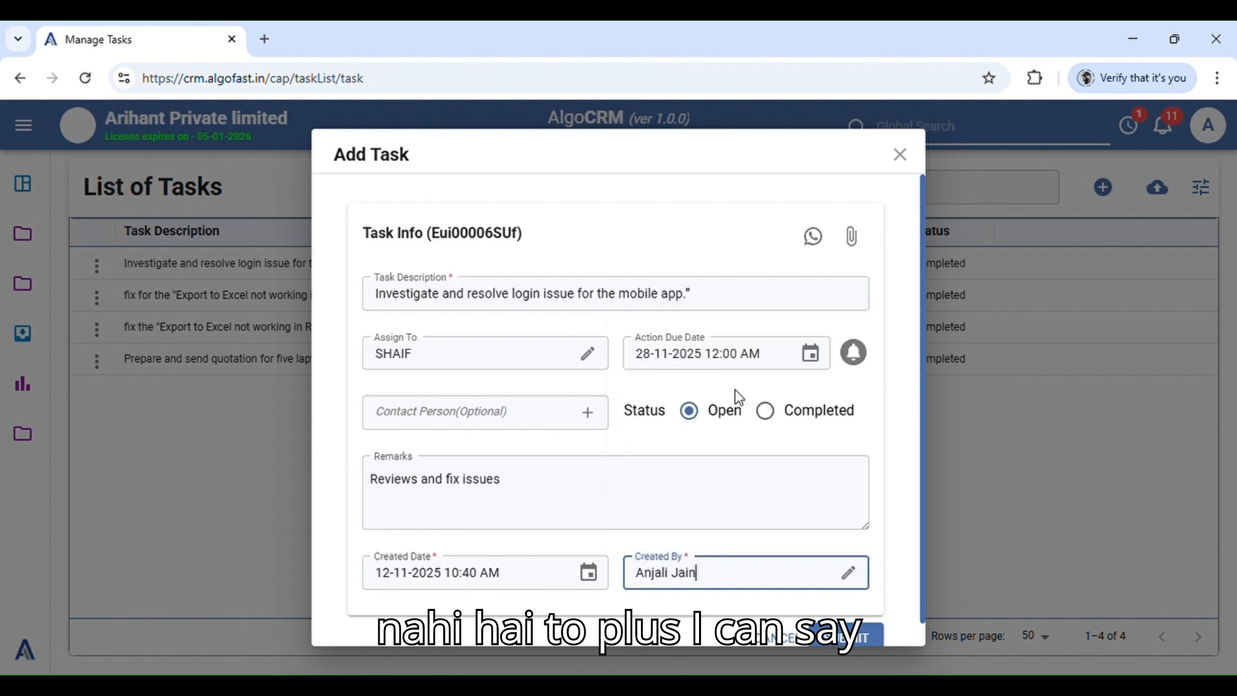
click(706, 605)
- Submit the new task and close the blank task form to return to the task list
scroll(696, 600, down, 1)
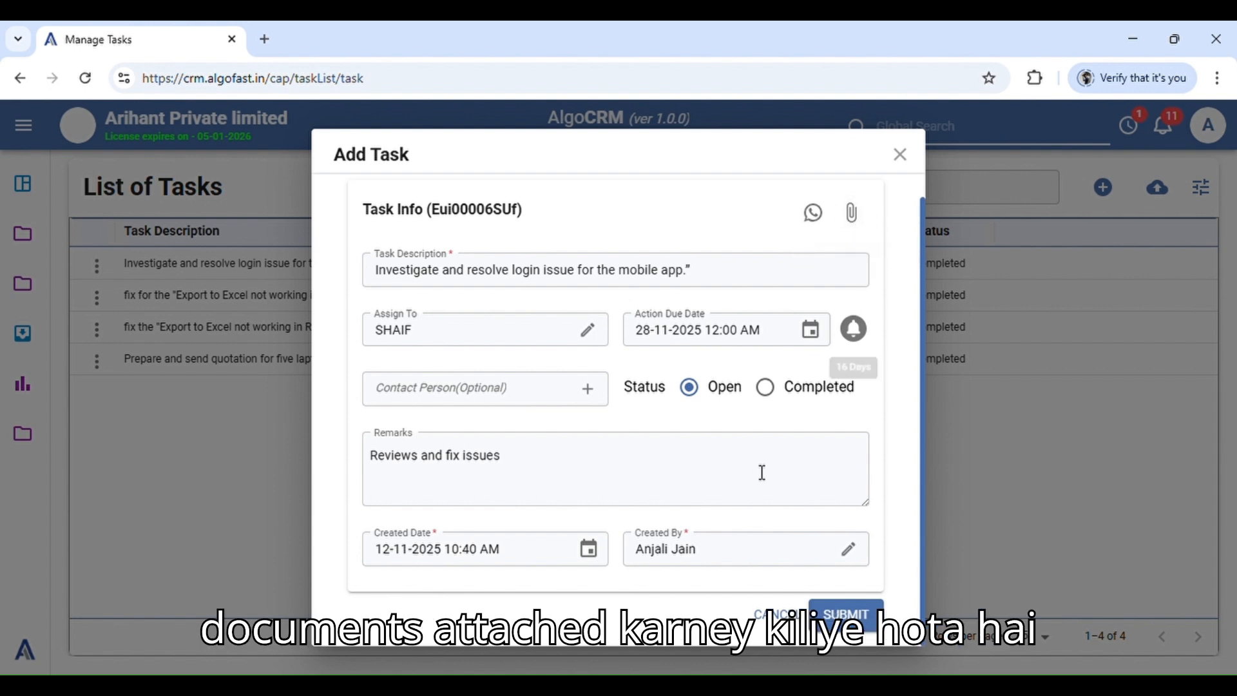
click(865, 623)
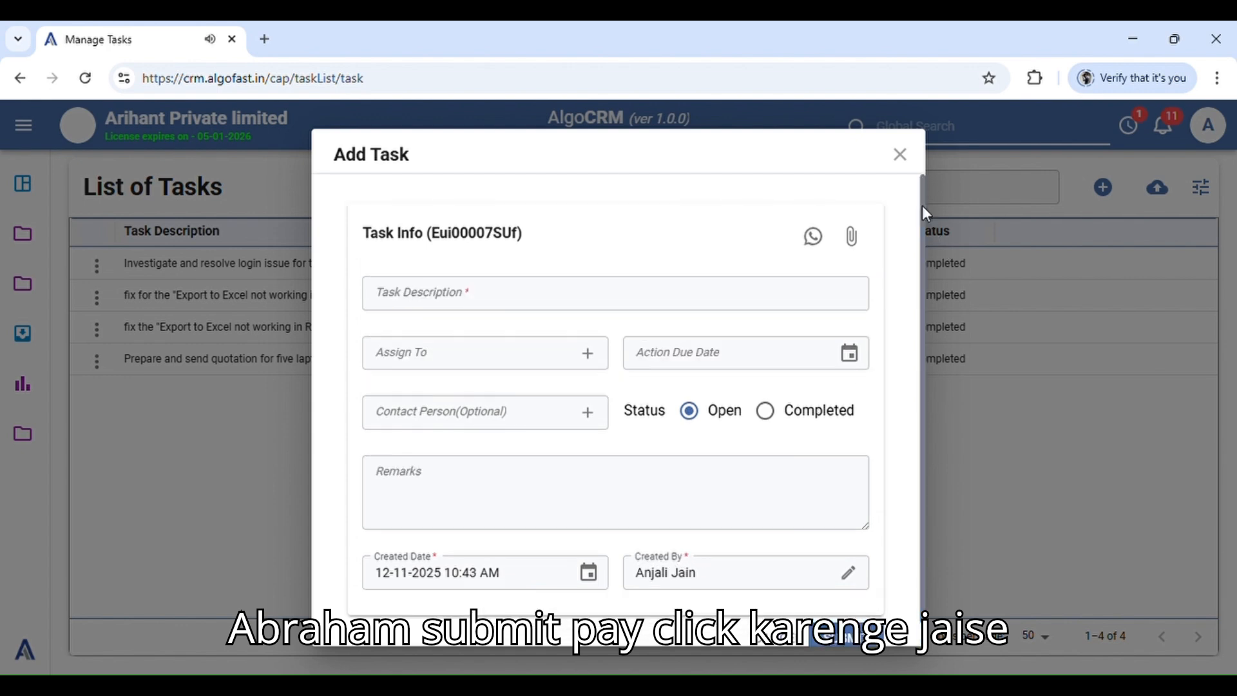
click(902, 155)
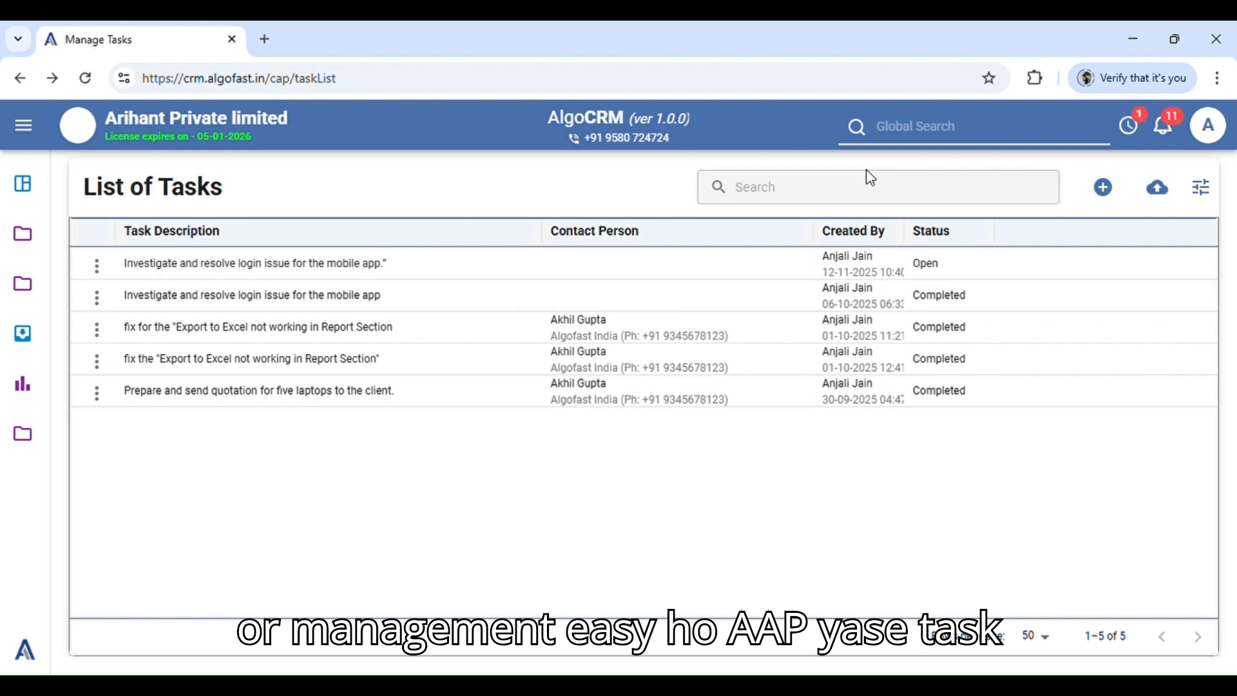
- Sort the task list by task description in descending order and restore its original order
click(870, 192)
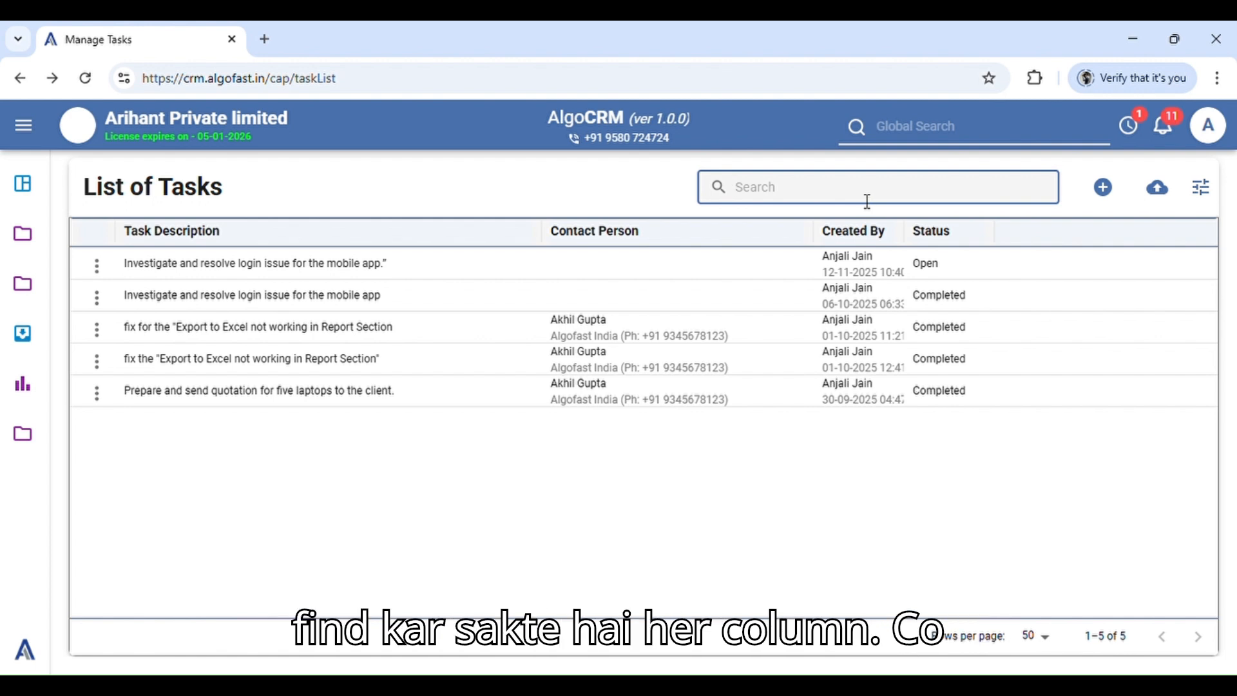
click(523, 233)
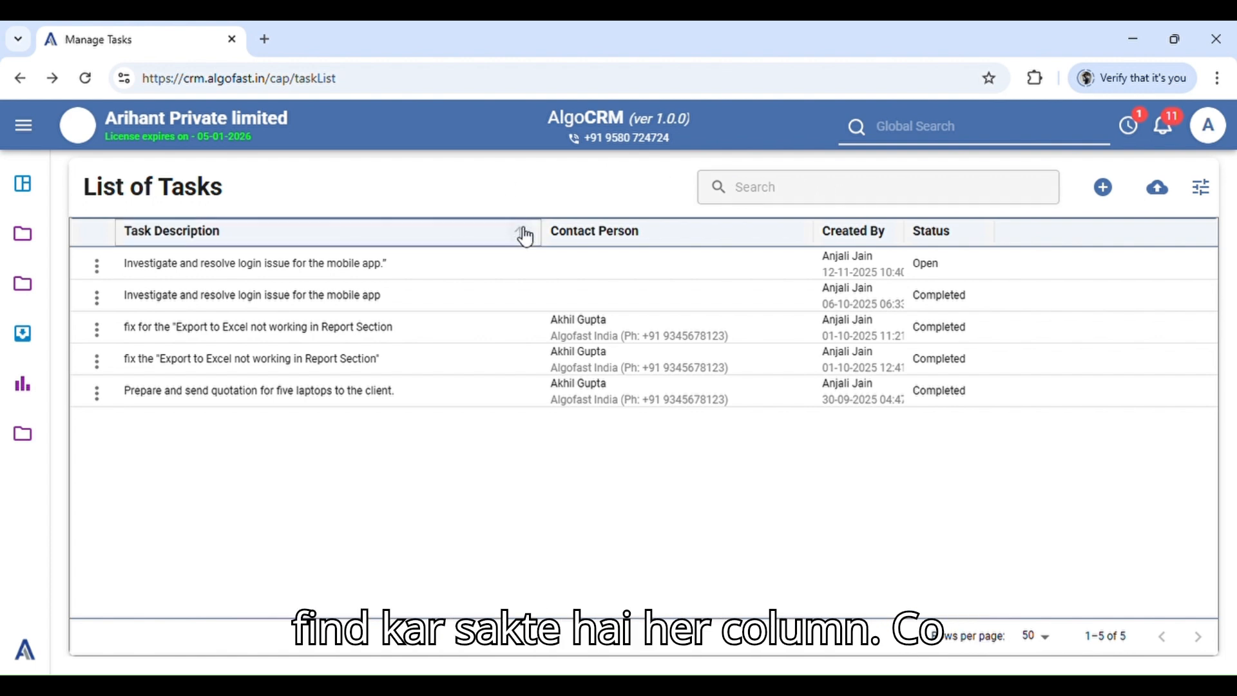
click(523, 233)
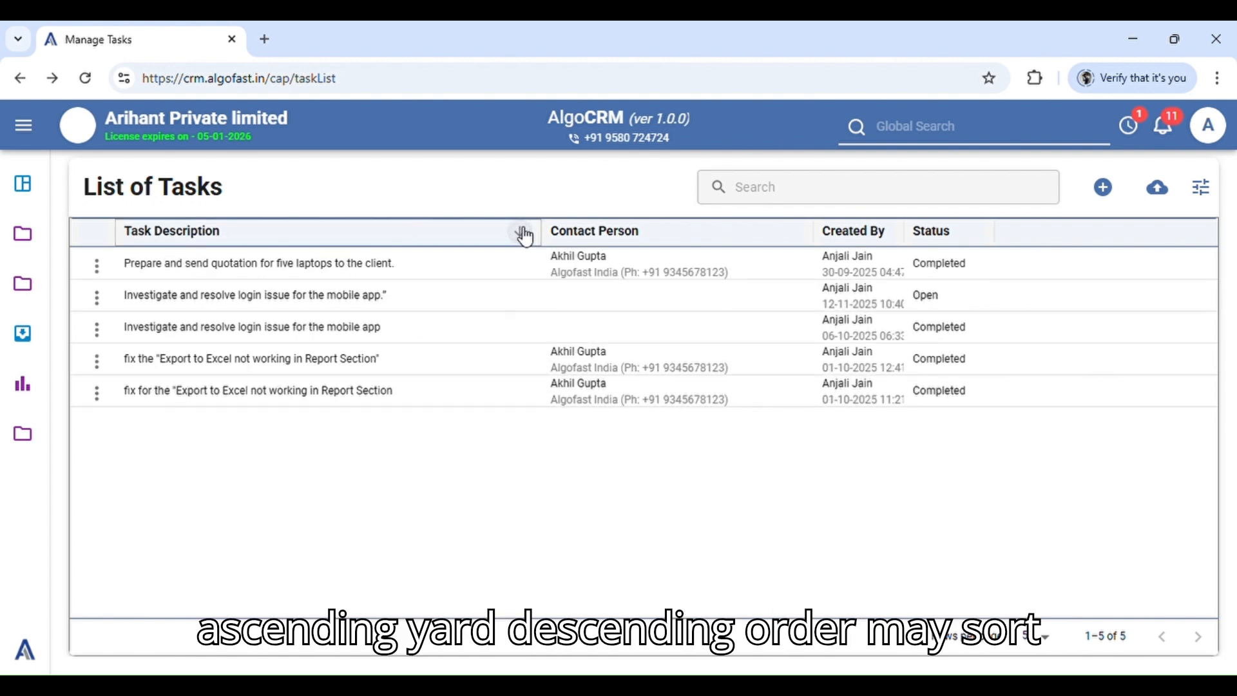
click(523, 233)
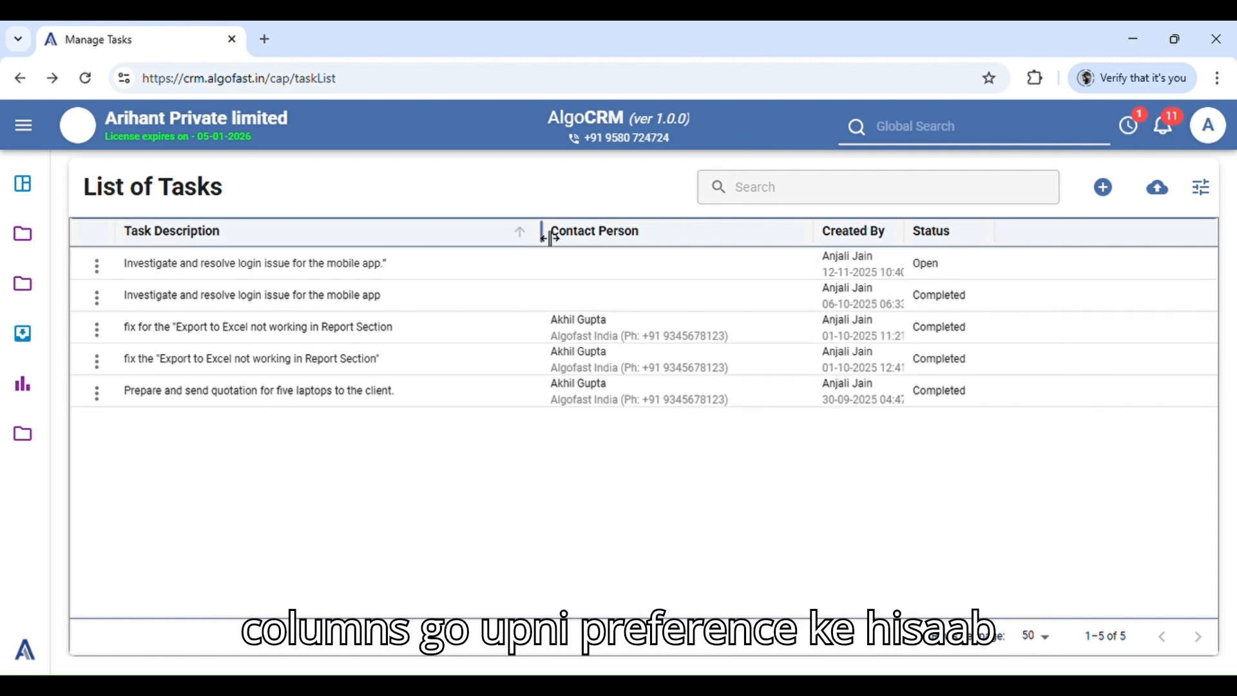
- Narrow the Task Description column and show the Action Due Date column in the task list
drag(551, 239, 464, 237)
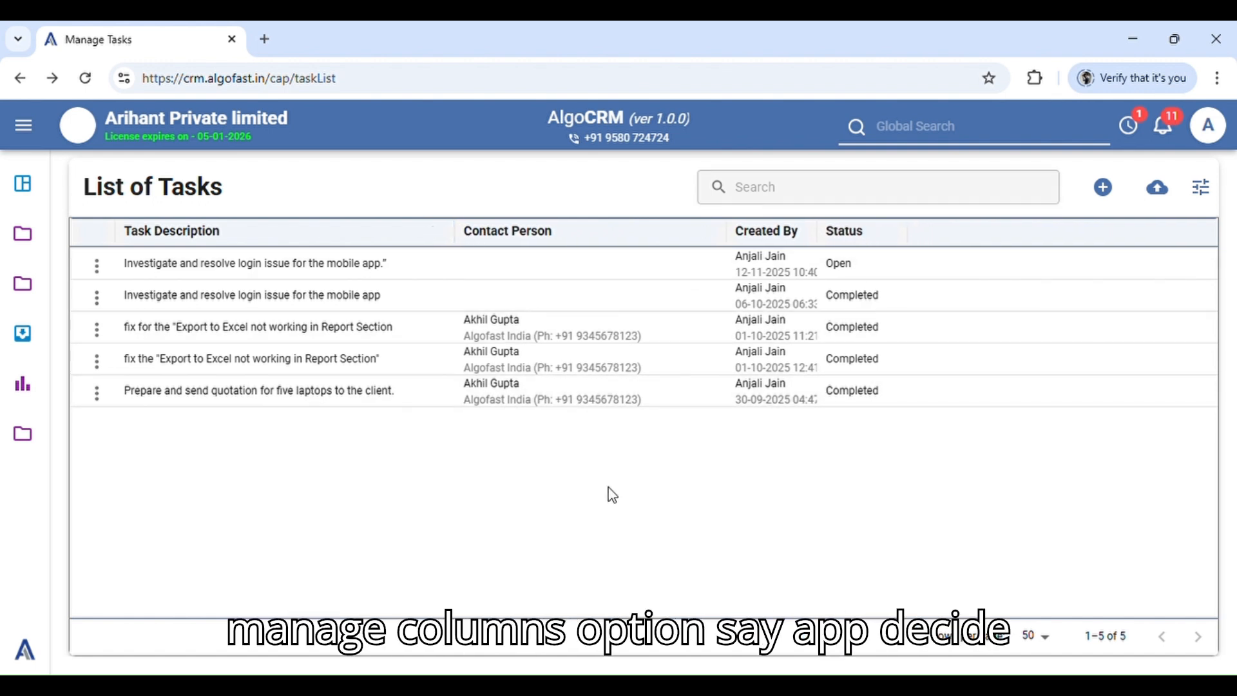
click(1204, 192)
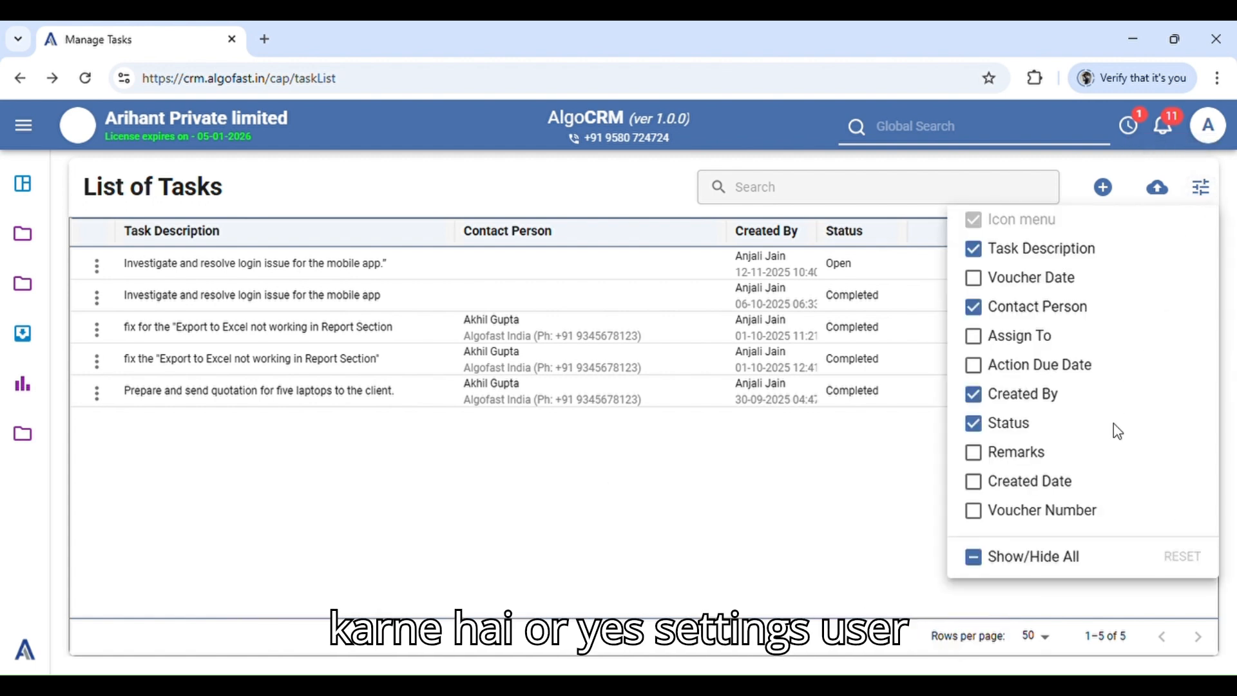
click(974, 365)
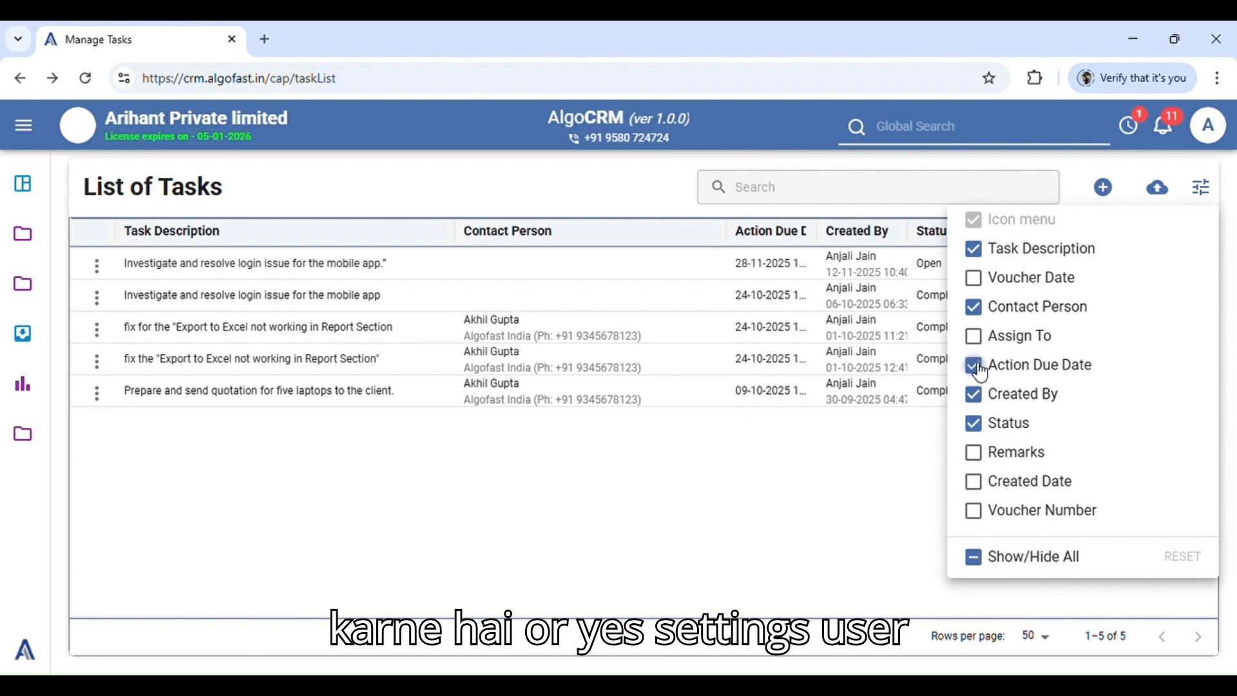
click(920, 452)
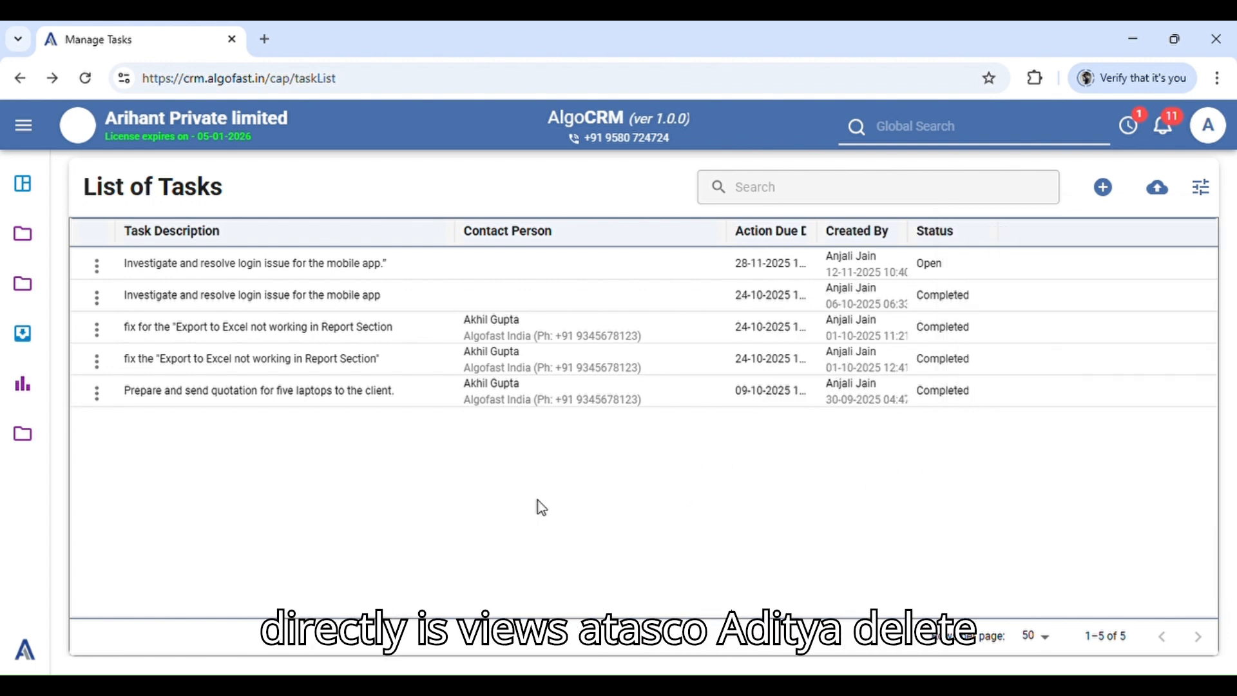
- Review the row actions available for the newest task and the rows-per-page choices of the task list
click(95, 265)
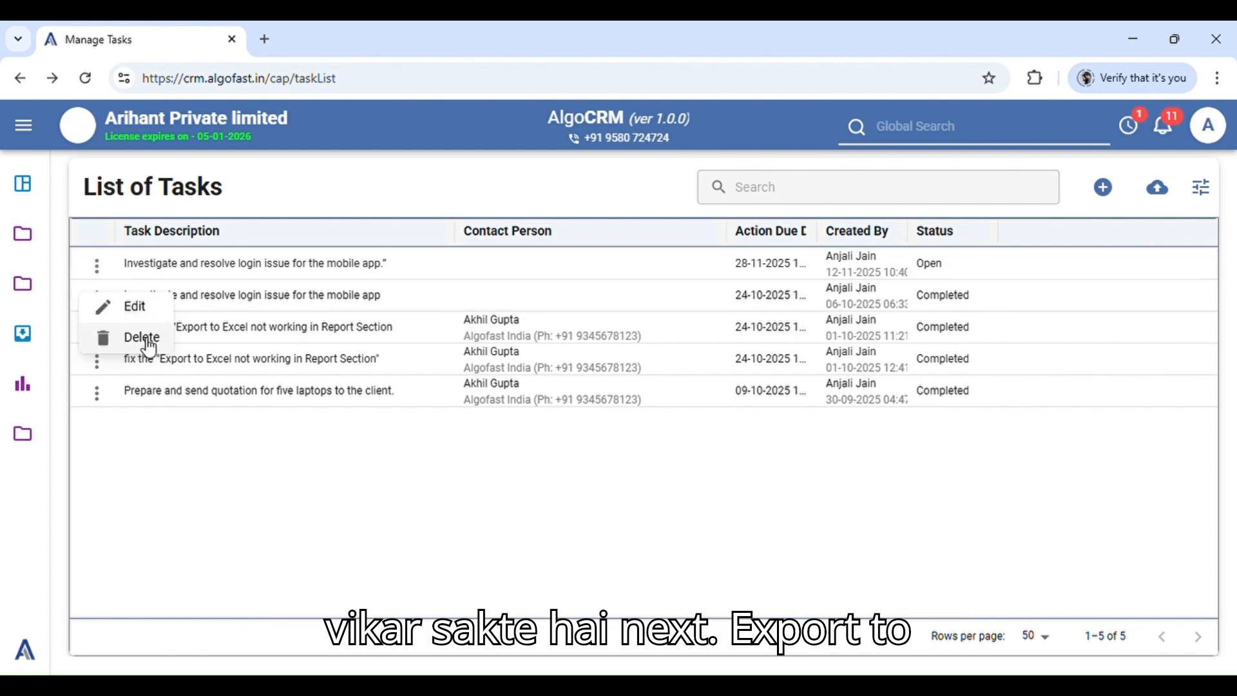
click(525, 494)
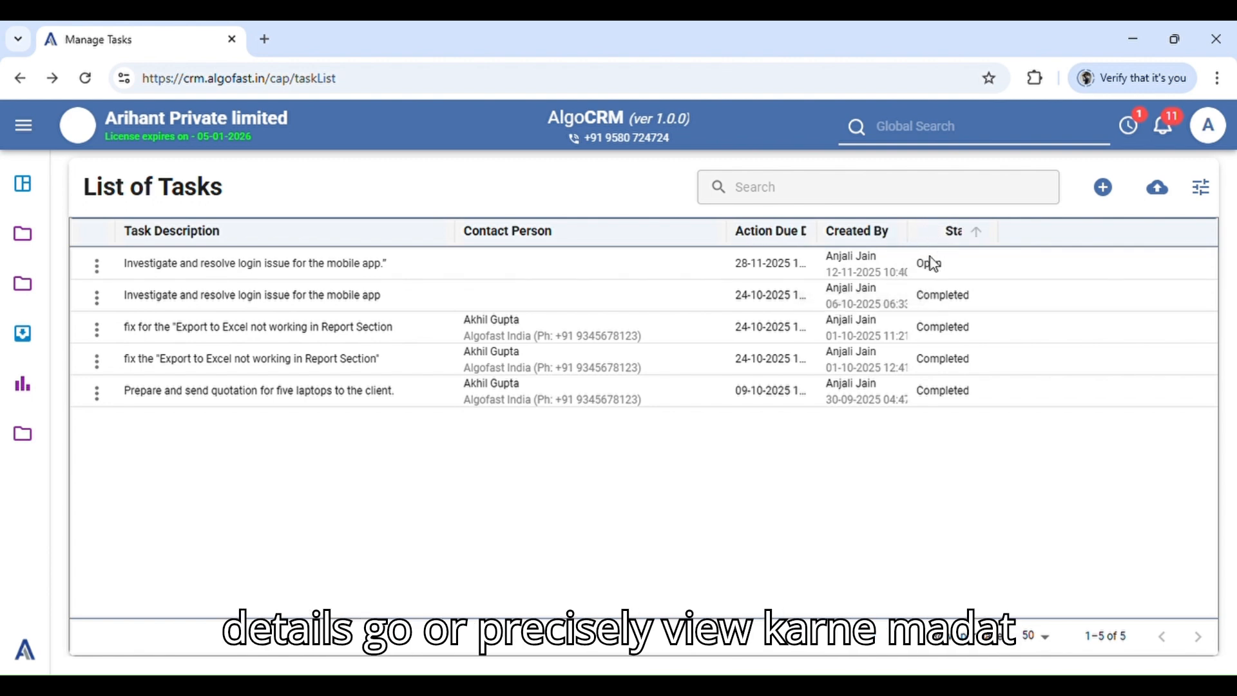
click(1039, 641)
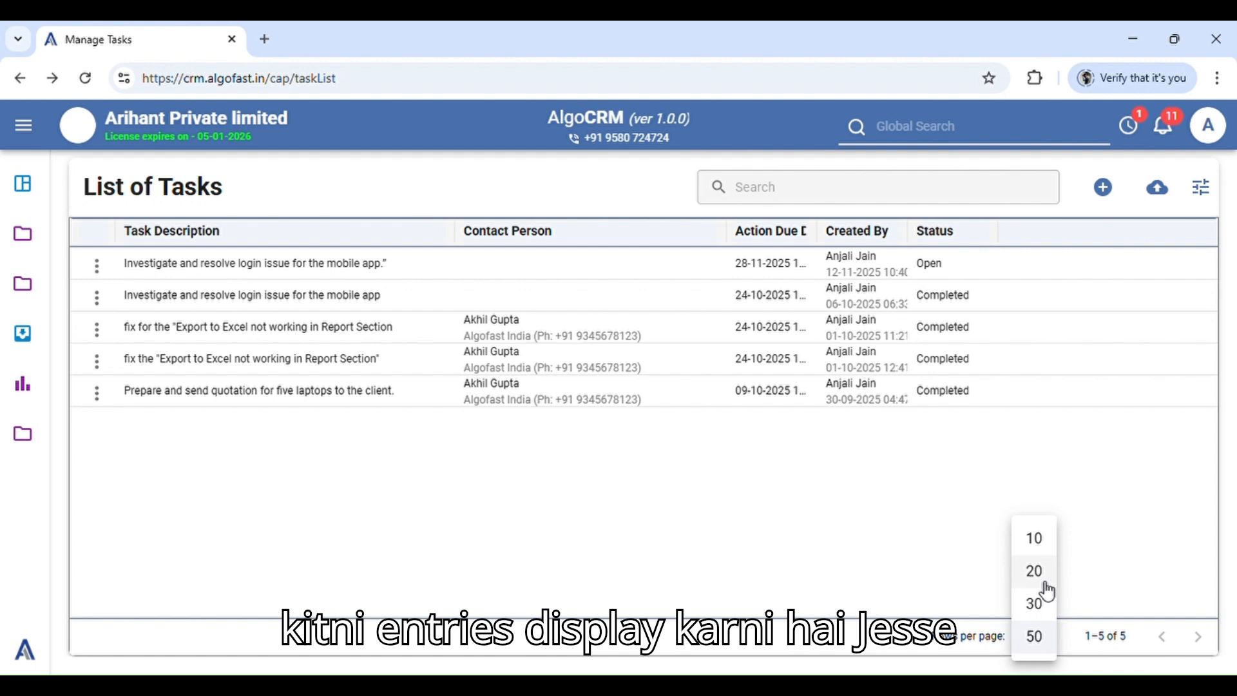
click(1037, 644)
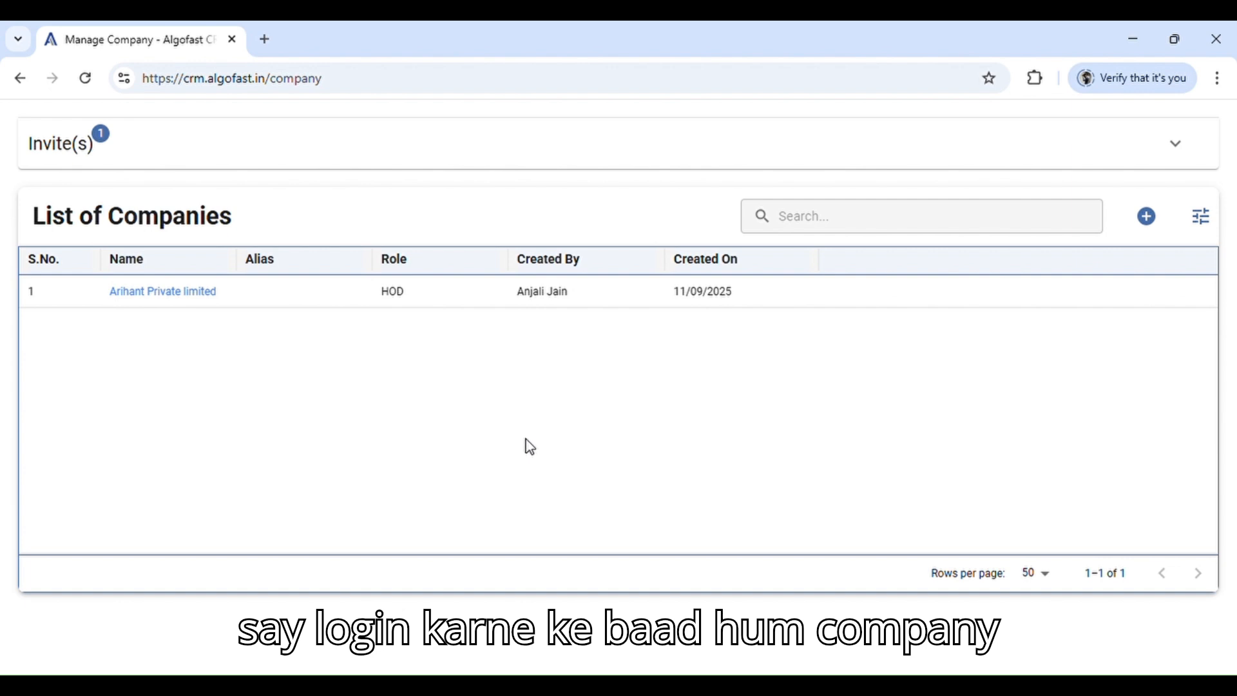
- Open the Arihant Private limited company and go to its list of tasks
click(192, 295)
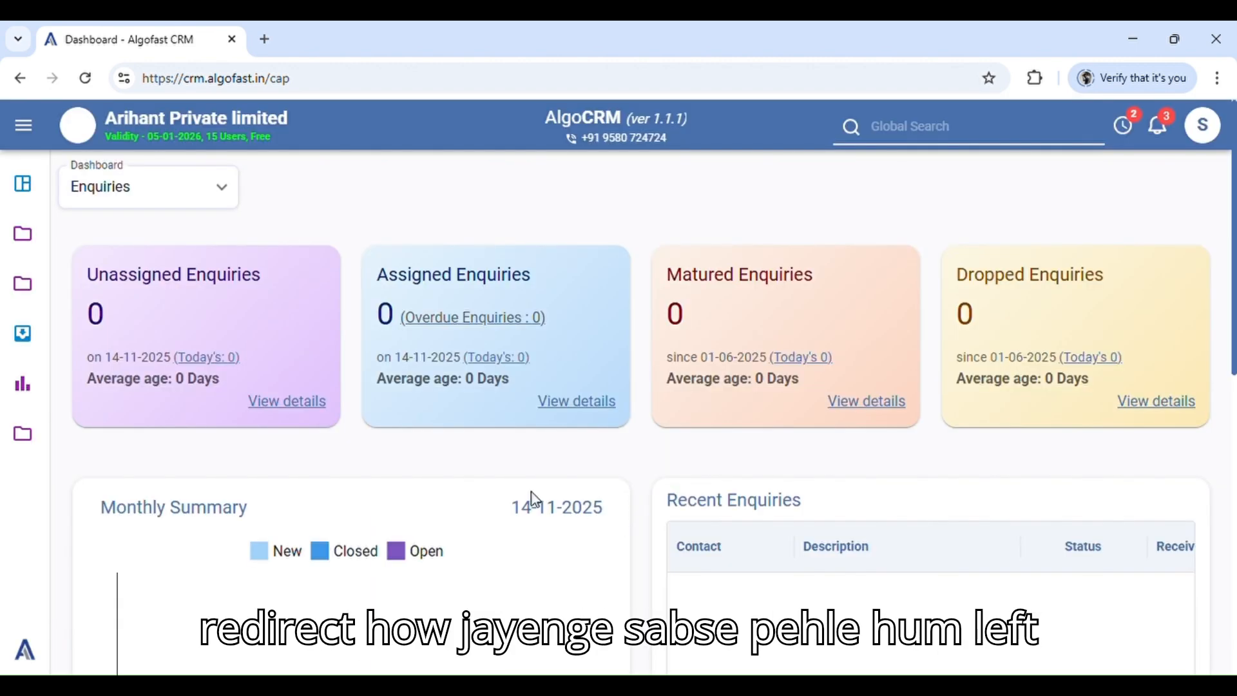
click(19, 233)
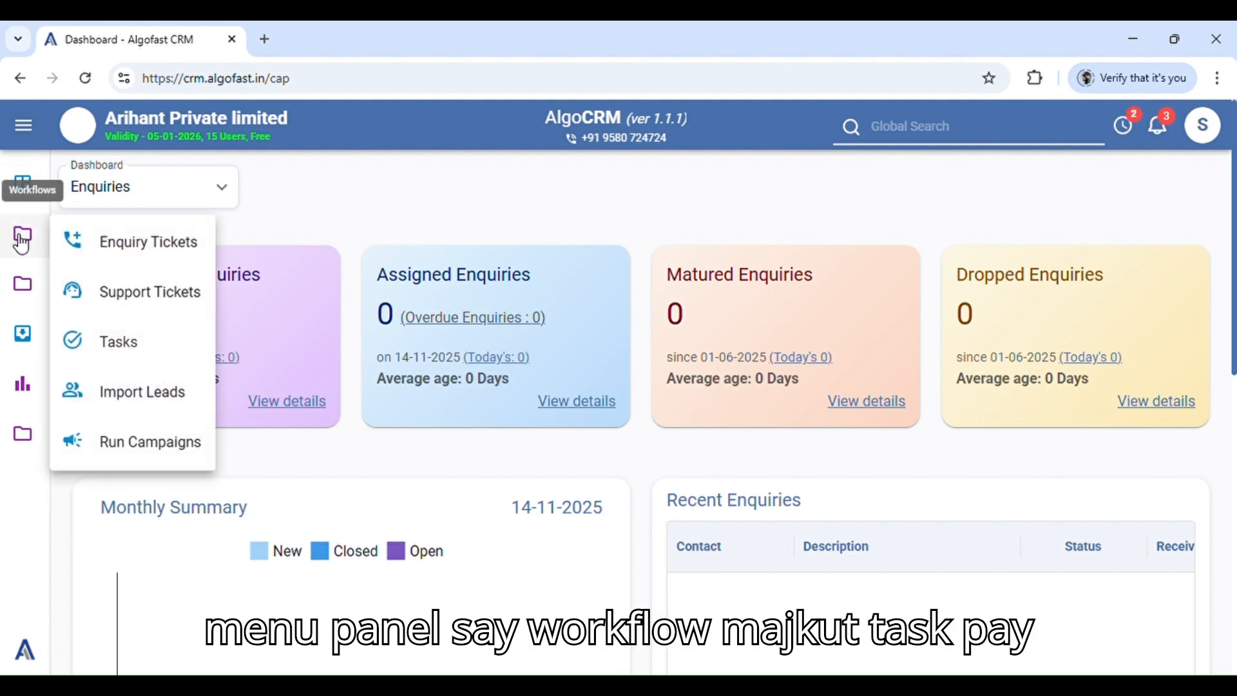
click(146, 343)
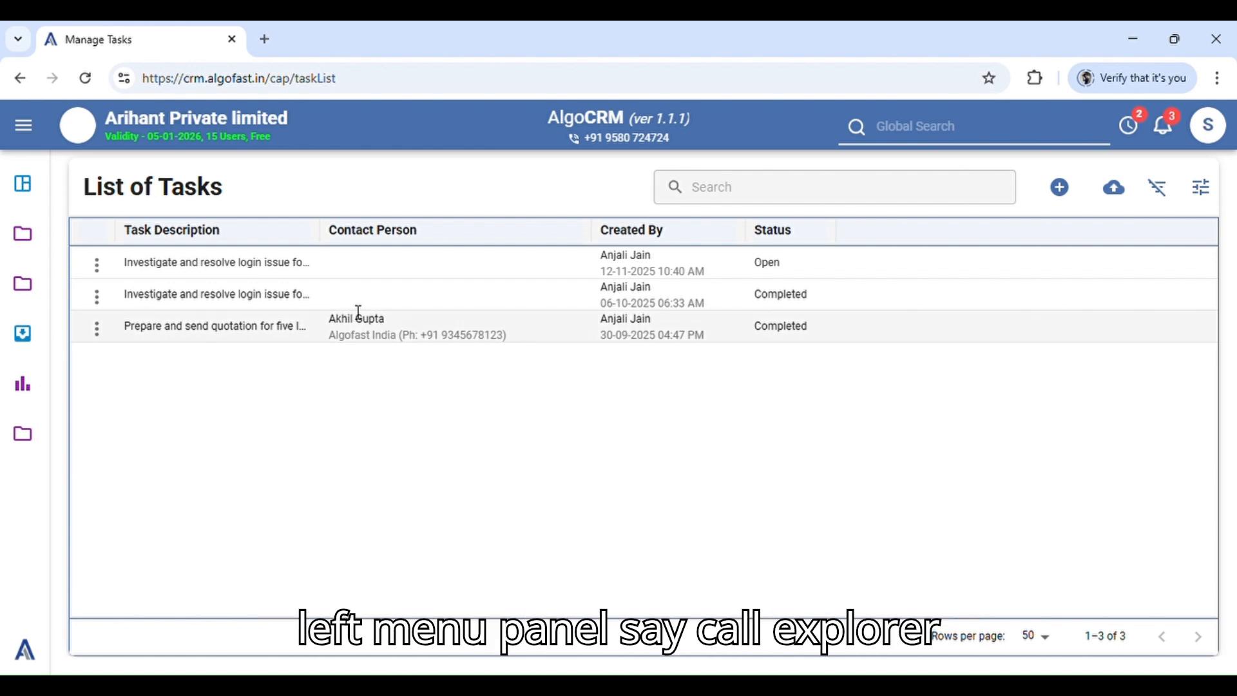
- Show the Call Explorer's tasks filtered to Assigned and select the open task created on 12-11-2025
click(24, 344)
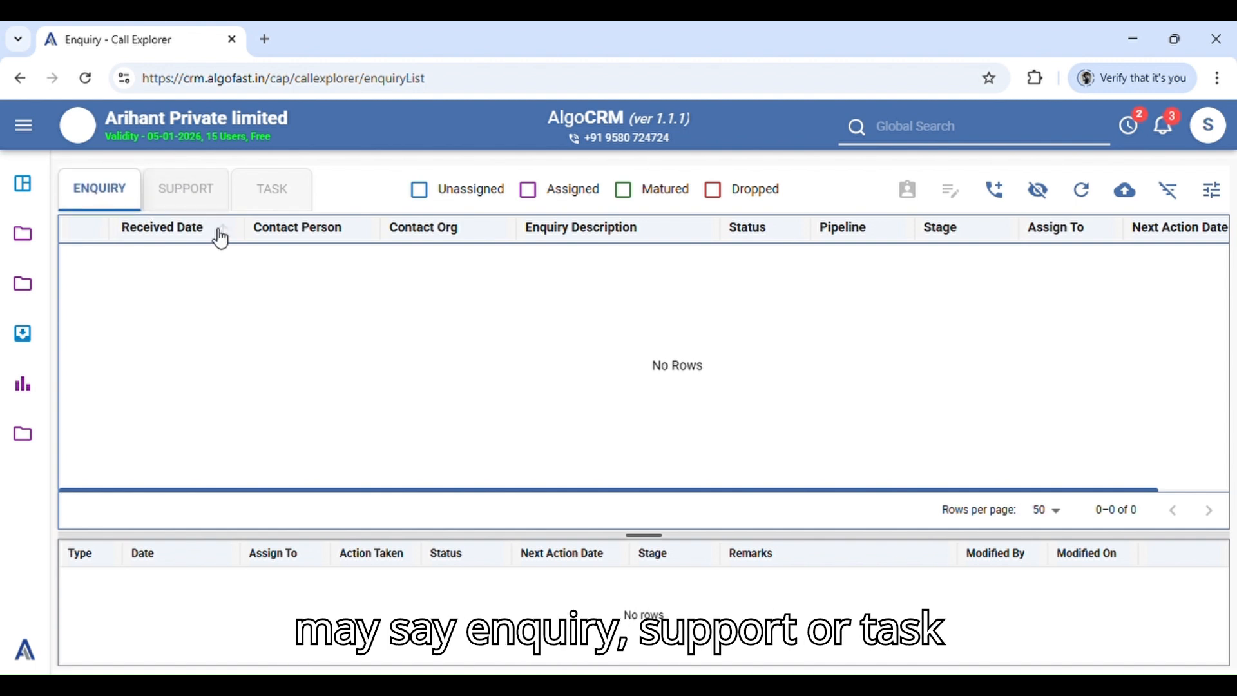
click(279, 194)
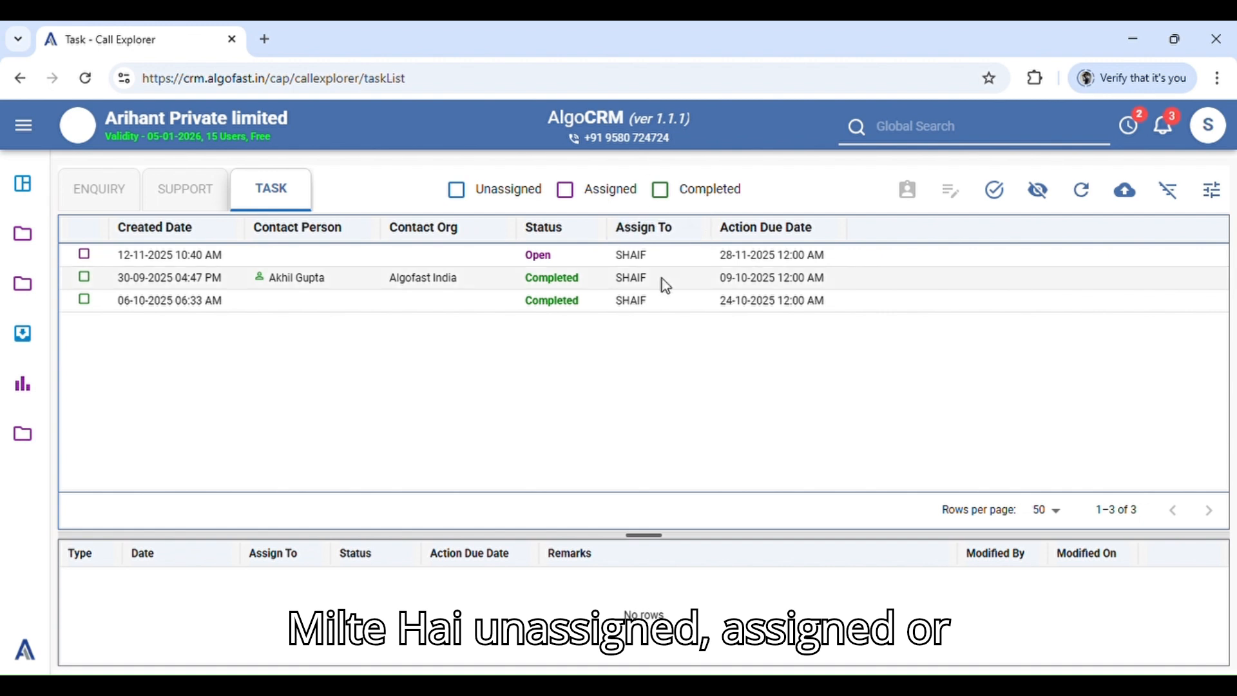
click(567, 190)
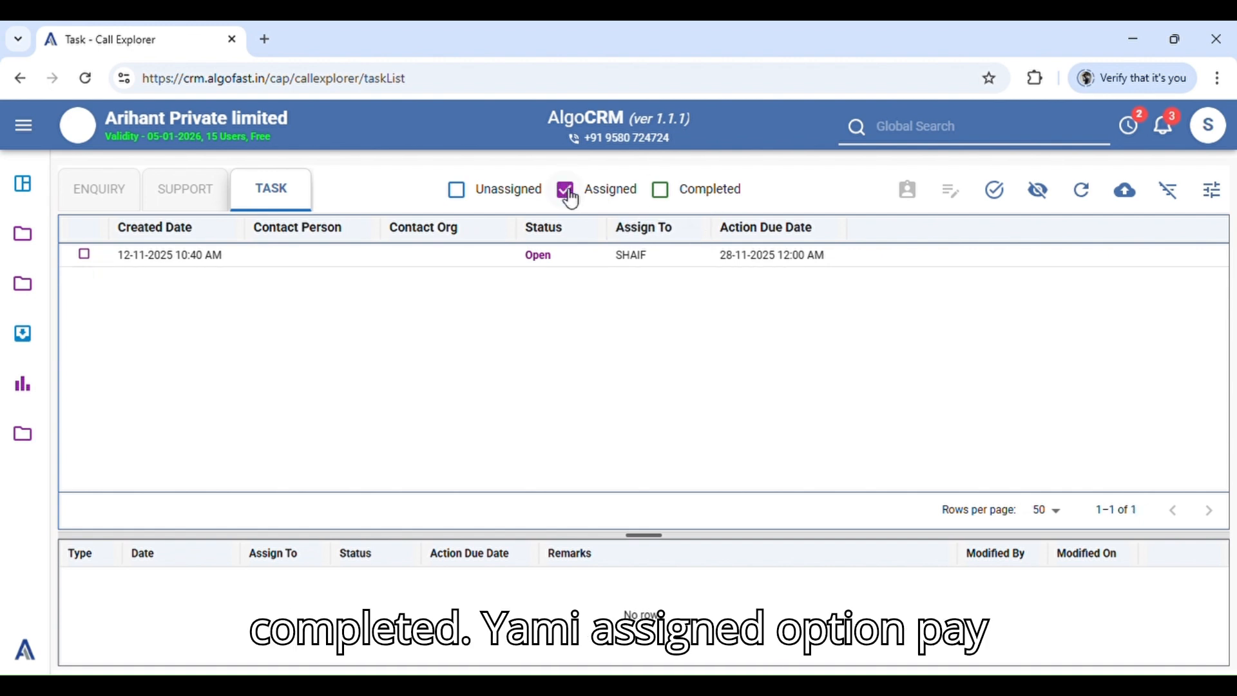
click(502, 265)
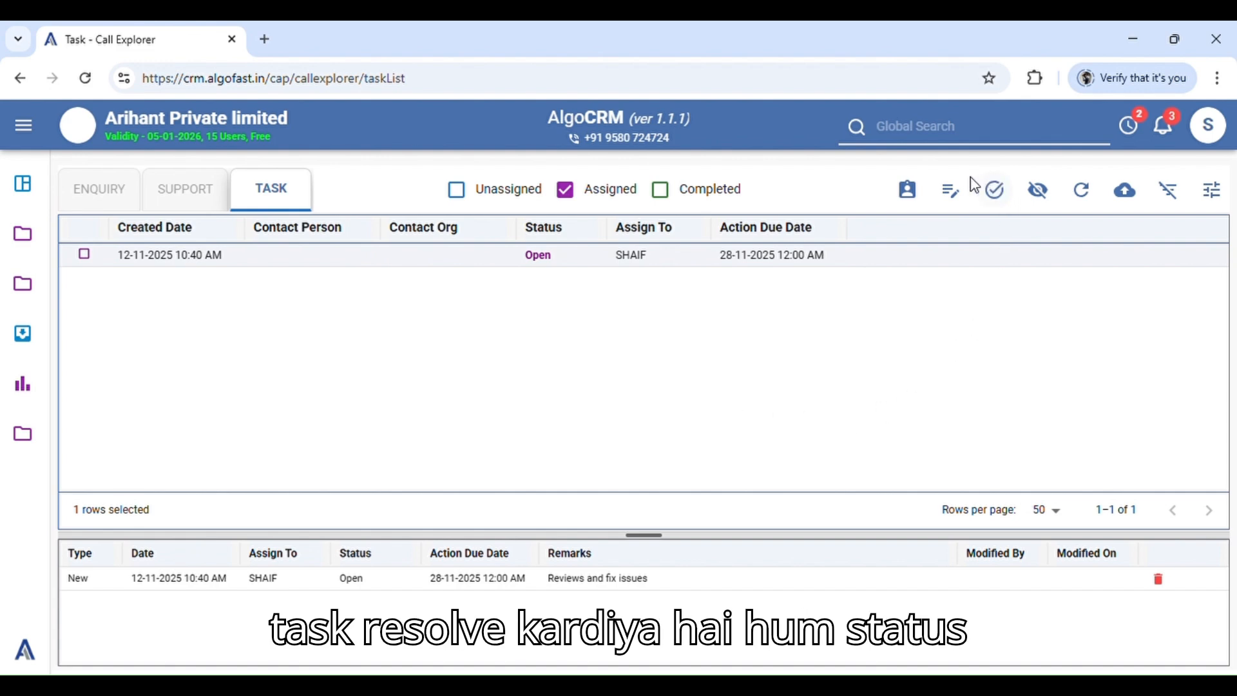
- Submit a status update marking the selected task Completed with the remark "Issue resolved for Mobile CRM login."
click(954, 192)
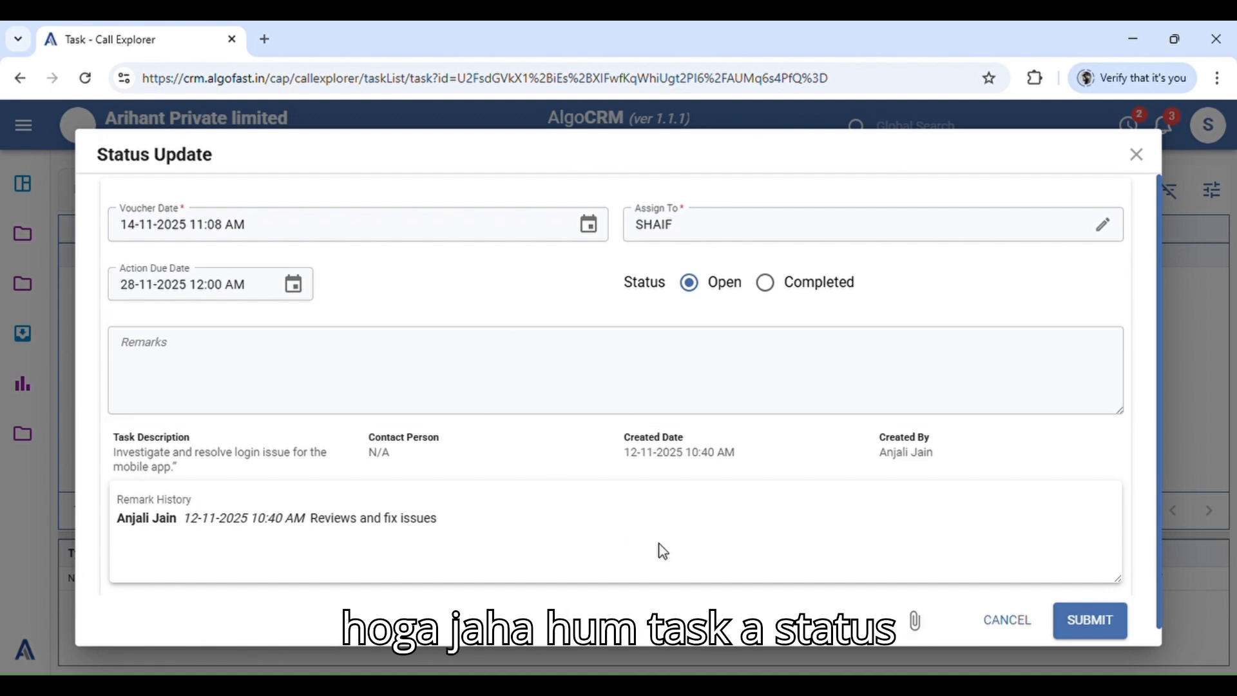
click(766, 285)
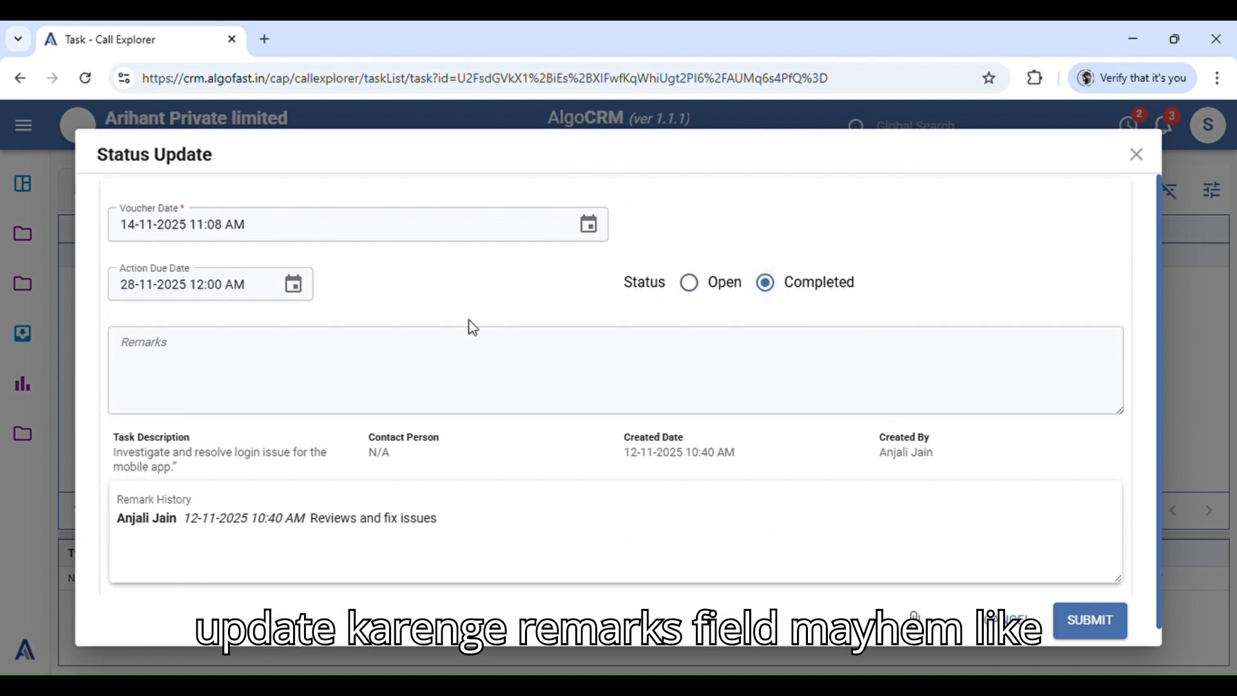
click(379, 372)
text(Issue resolved for Mobile CRM login)
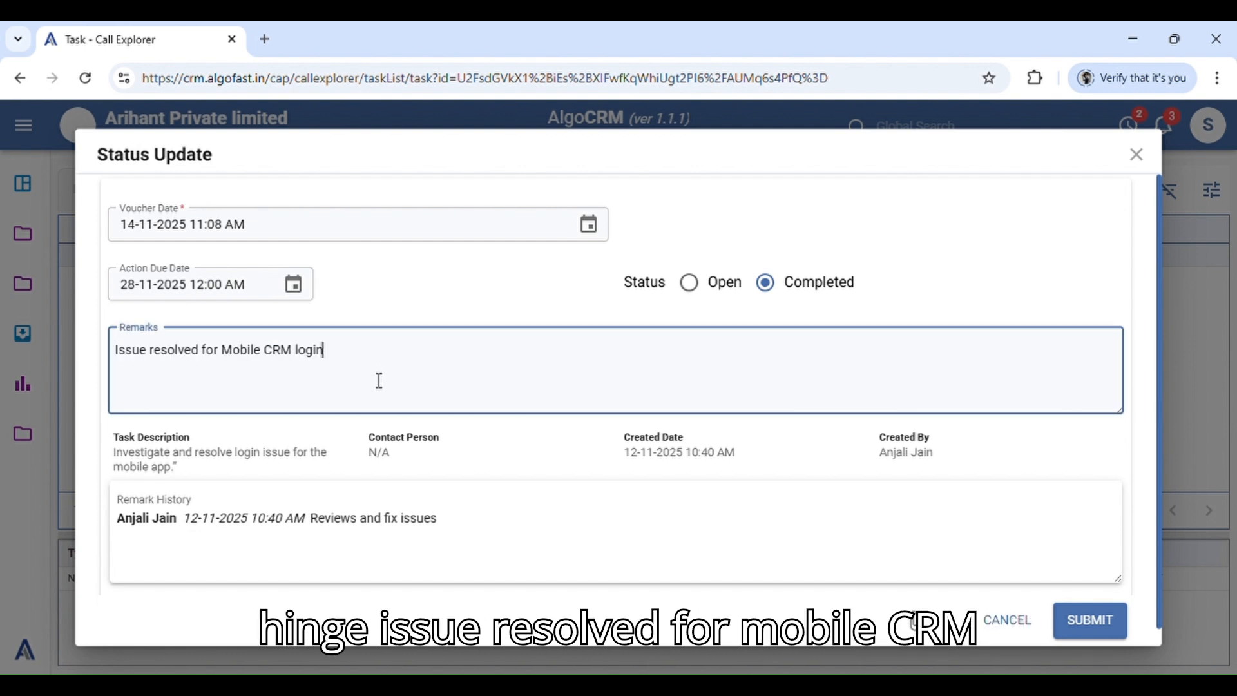
text(.)
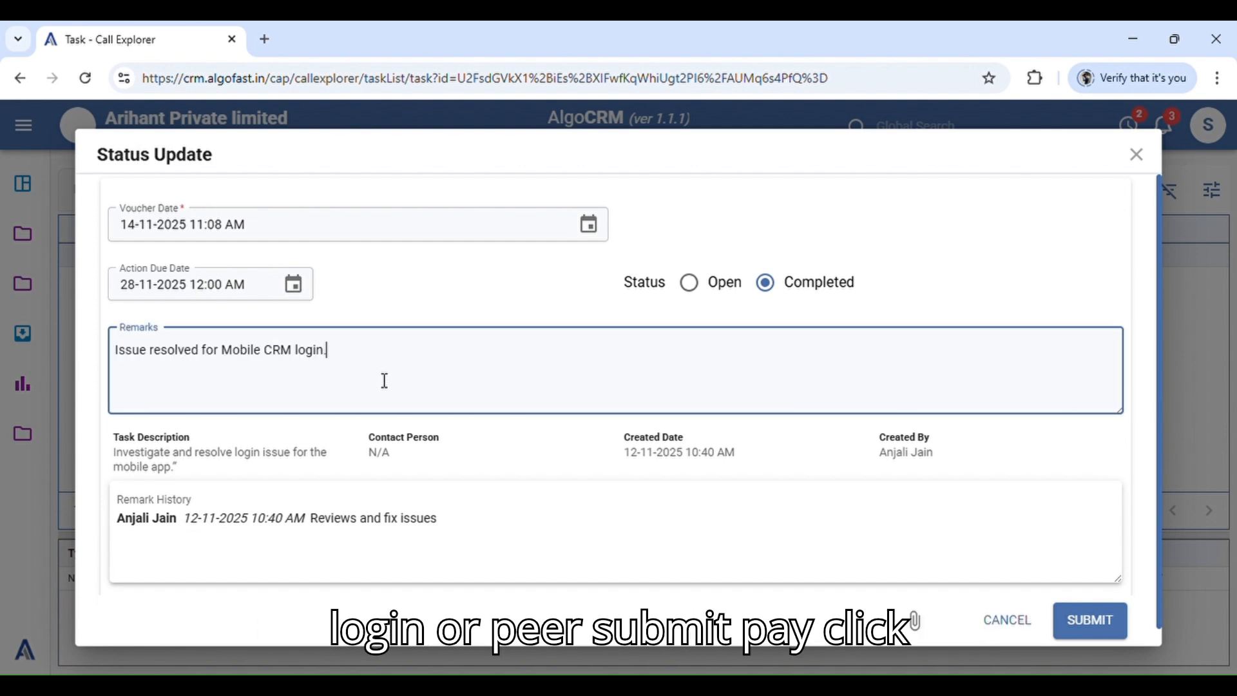
click(1093, 629)
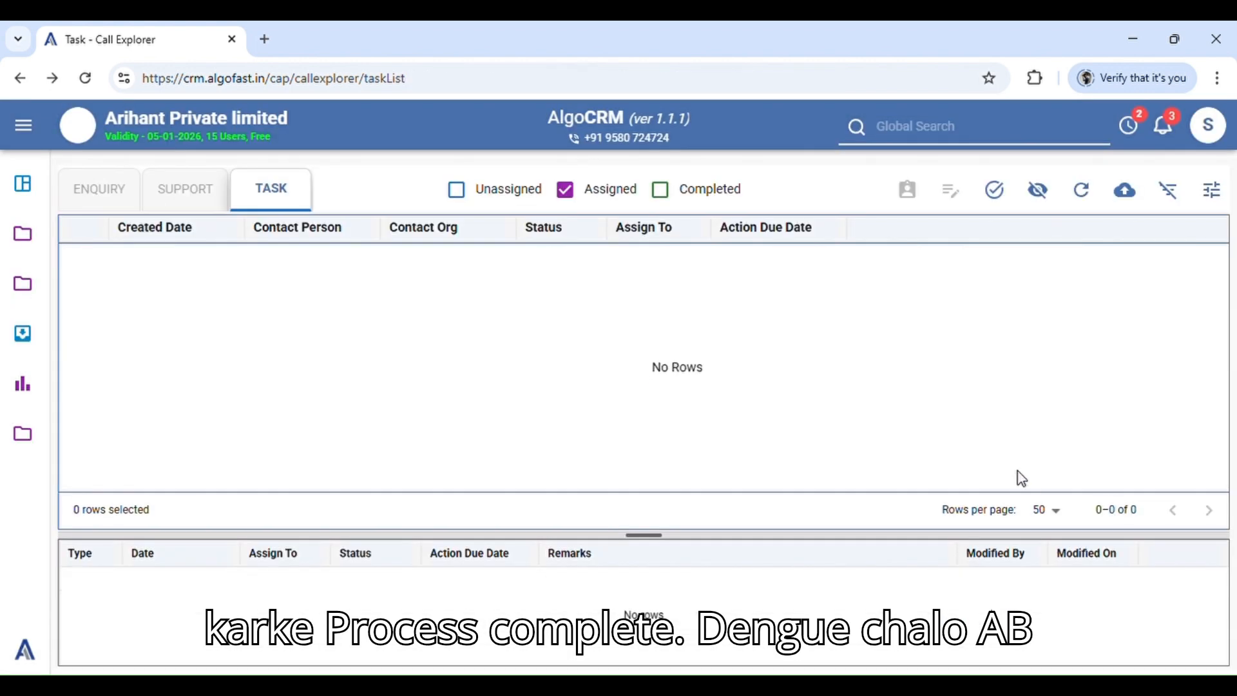
- Filter the tasks to Completed only and select the one created on 12-11-2025 to view its history
click(660, 190)
click(566, 189)
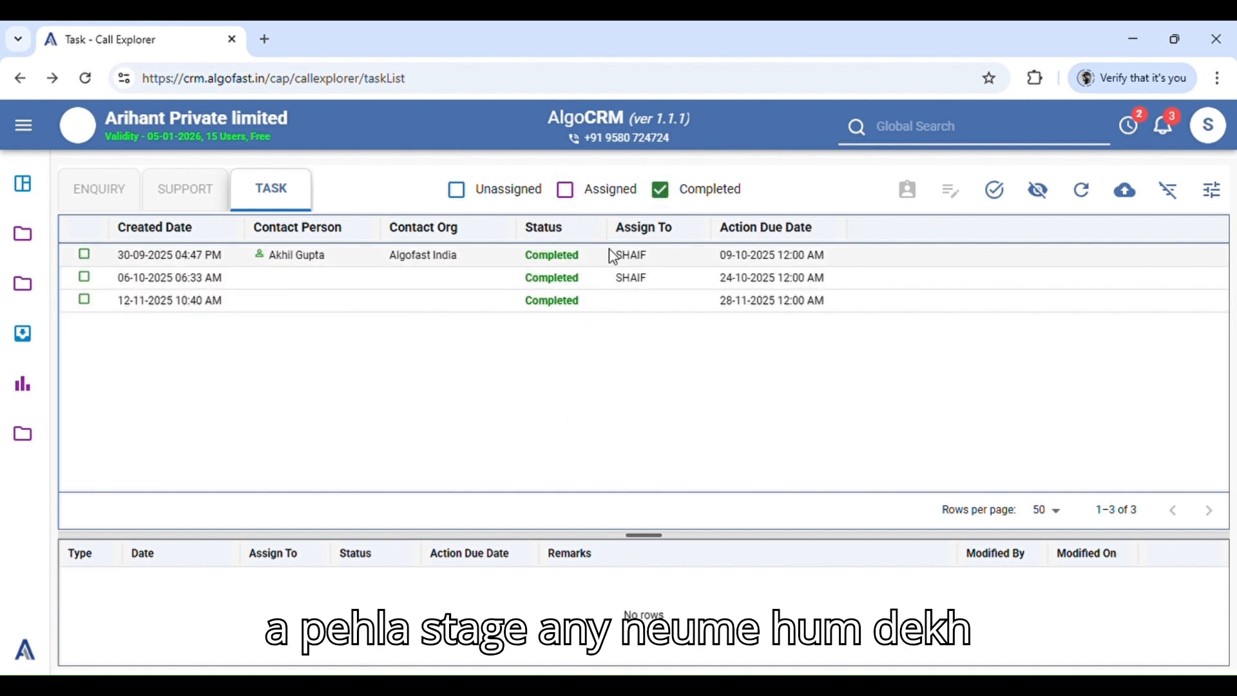
click(391, 306)
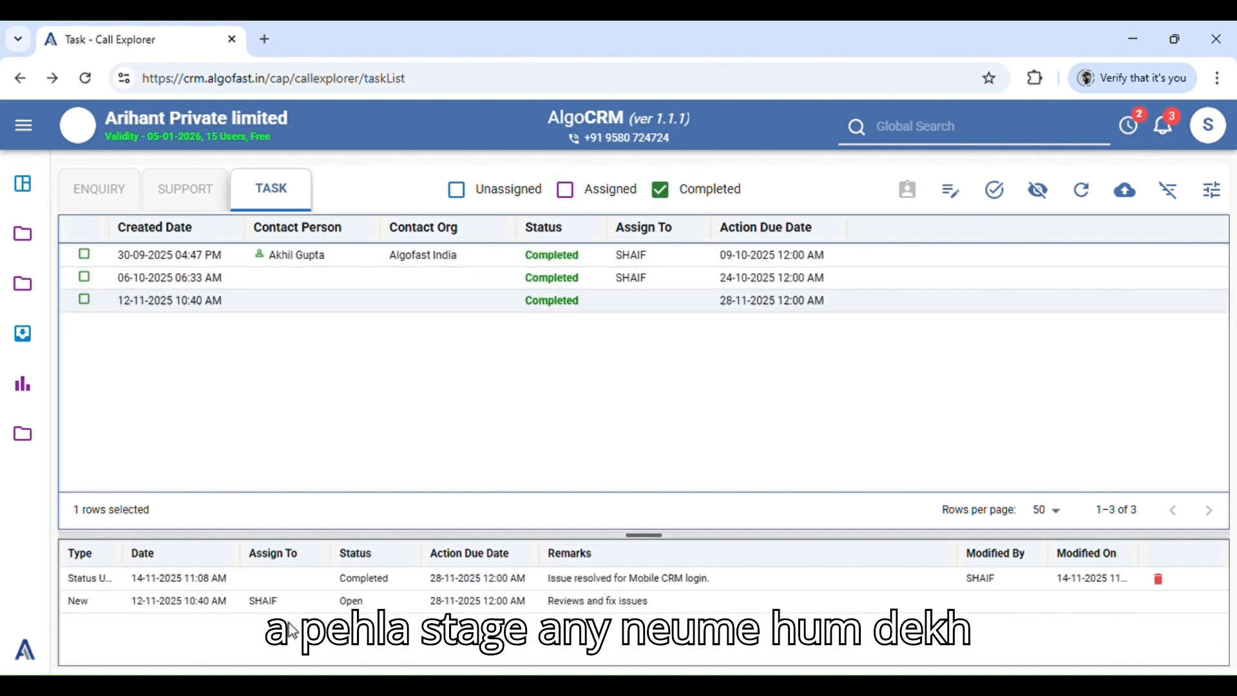
- Review the task's original New entry and its Status Update entry, closing each without changes
click(407, 605)
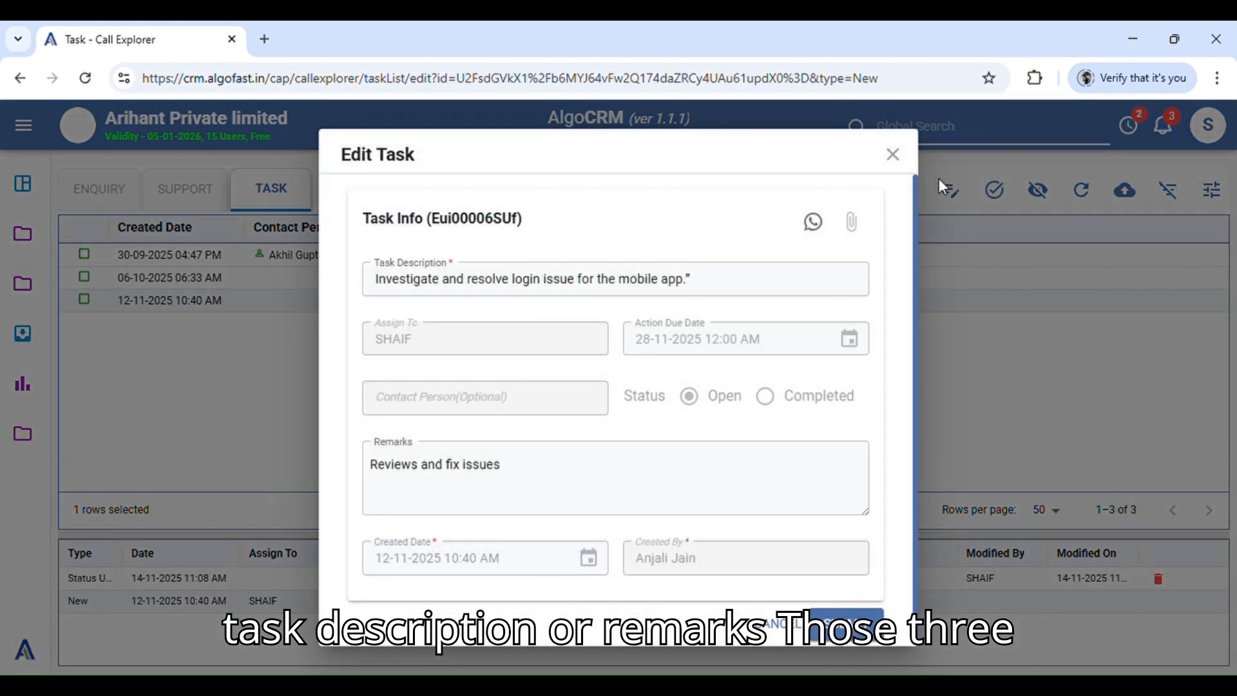
click(895, 155)
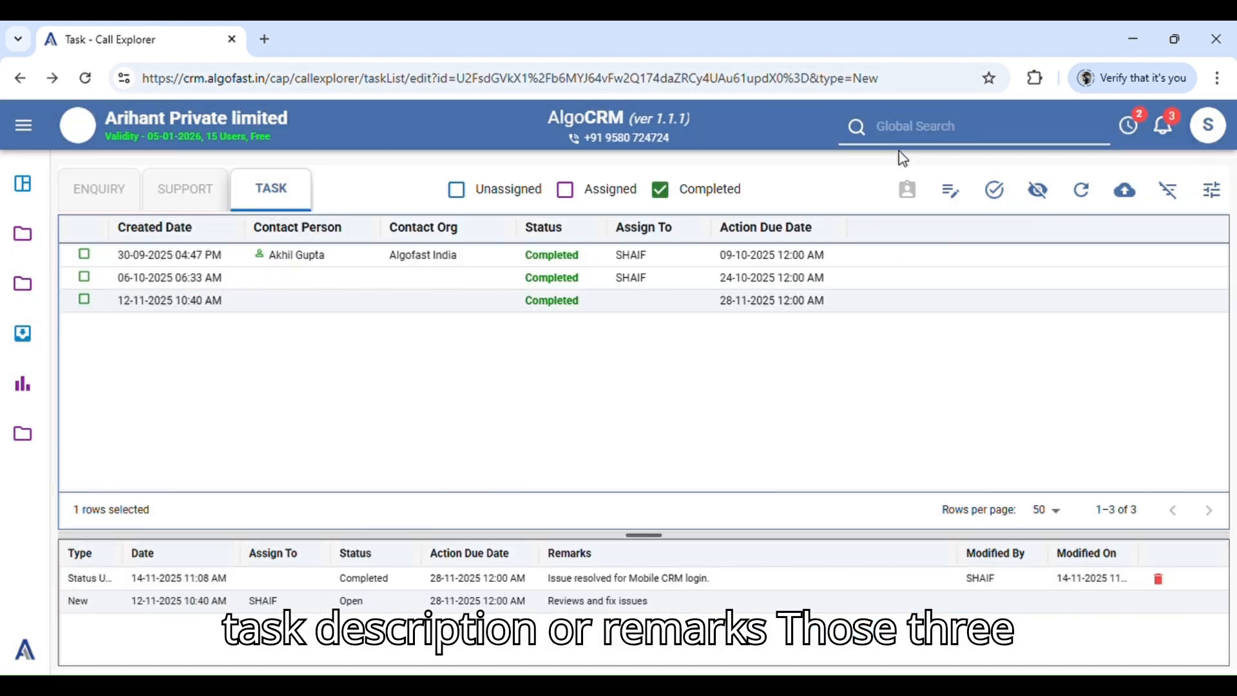
click(529, 585)
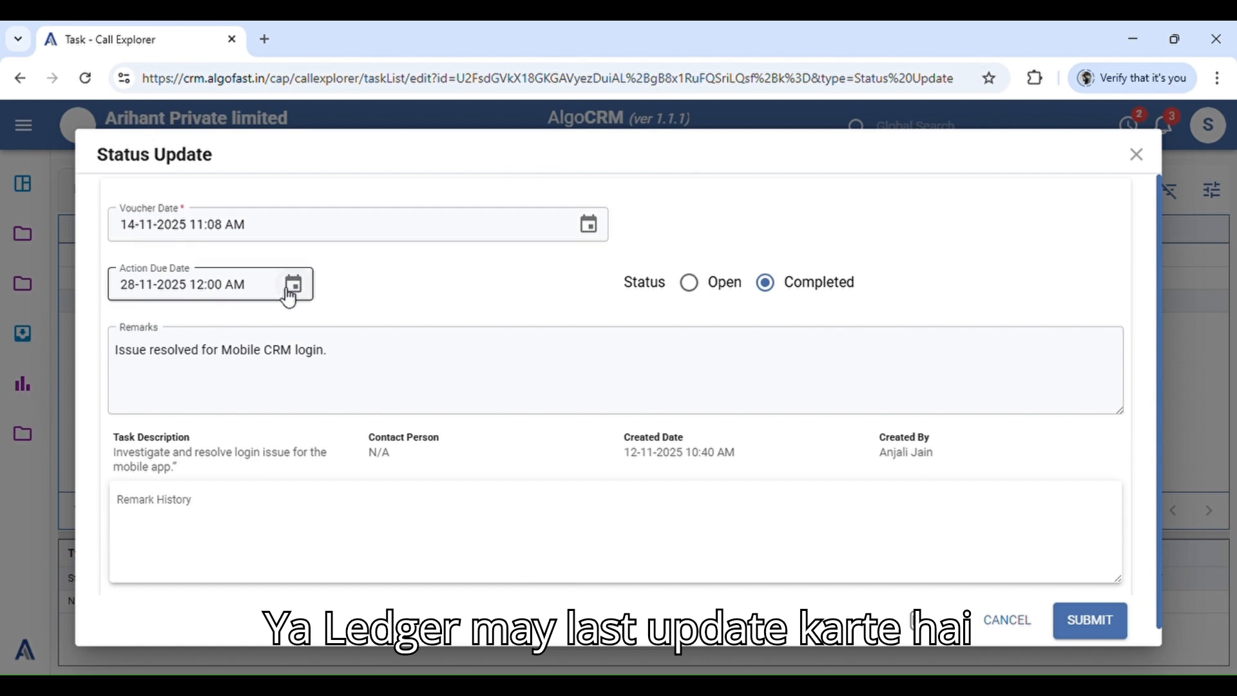
click(1141, 157)
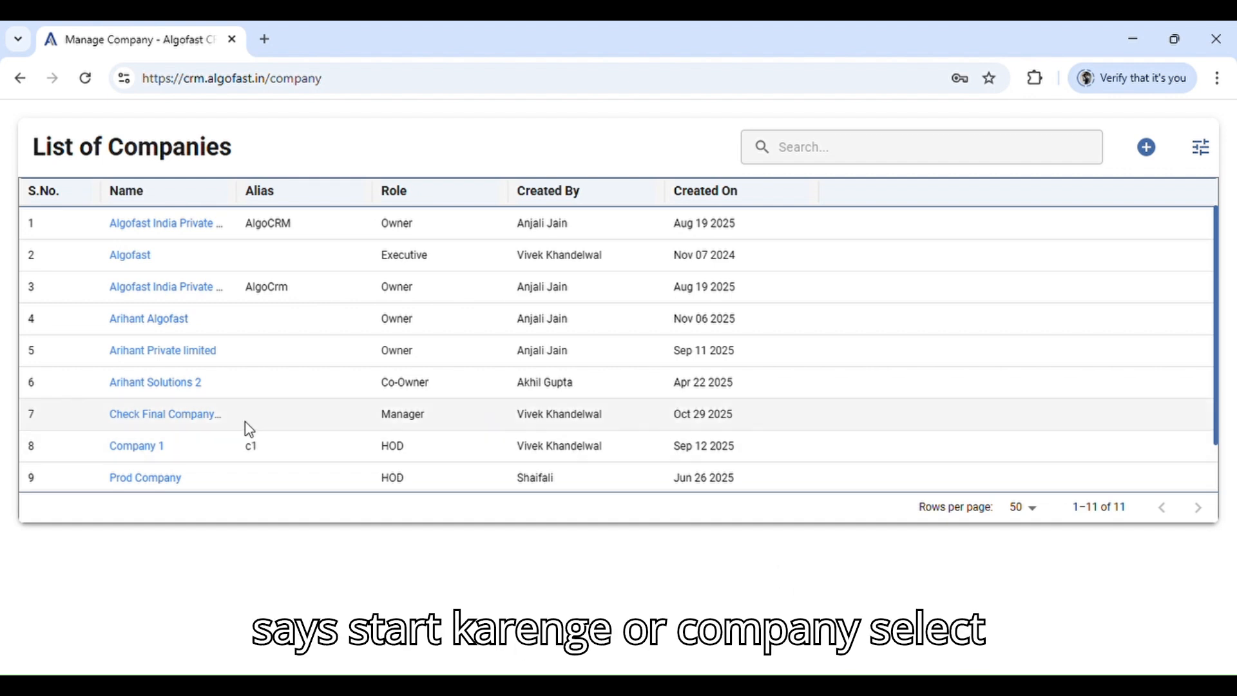
- Open Arihant Private limited, filter the Call Explorer's tasks to Completed and select the task created on 12-11-2025
click(205, 356)
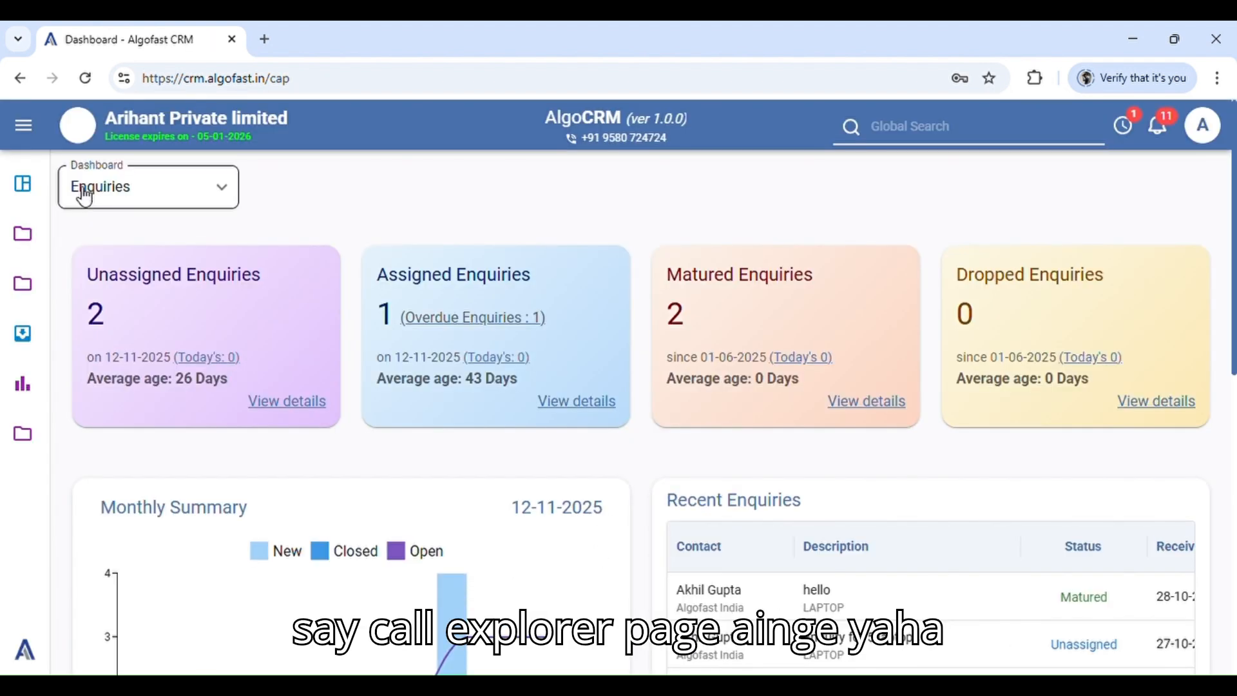
click(22, 332)
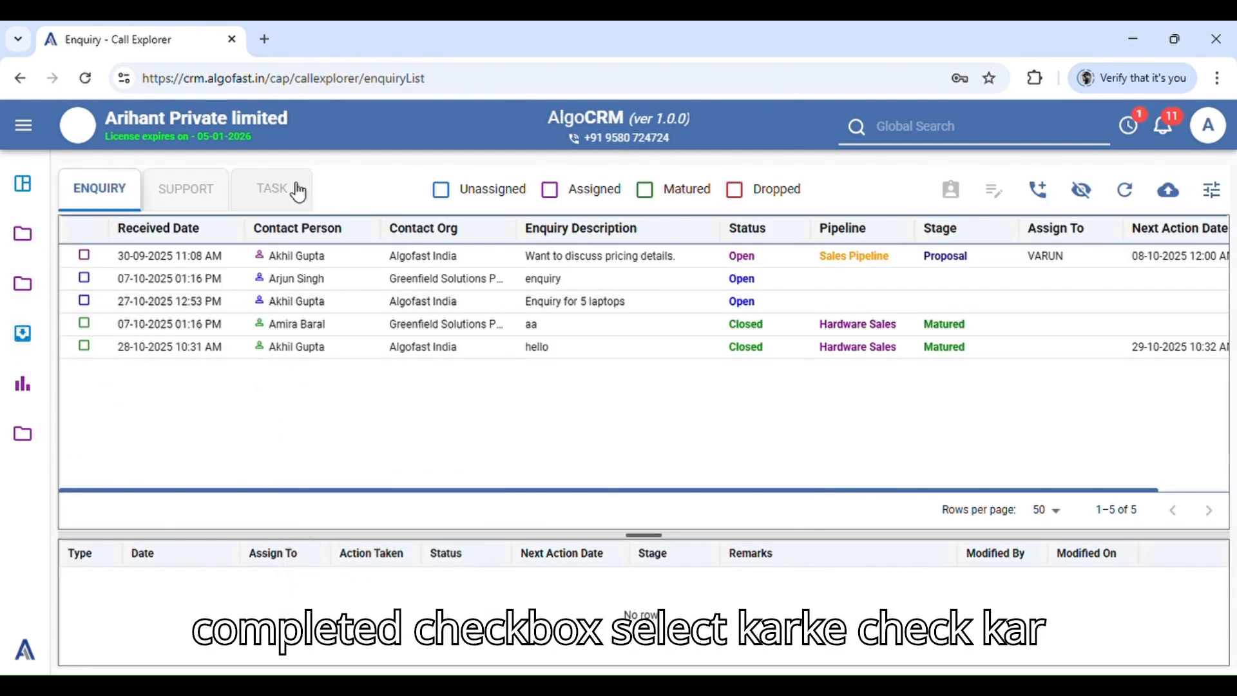
click(277, 195)
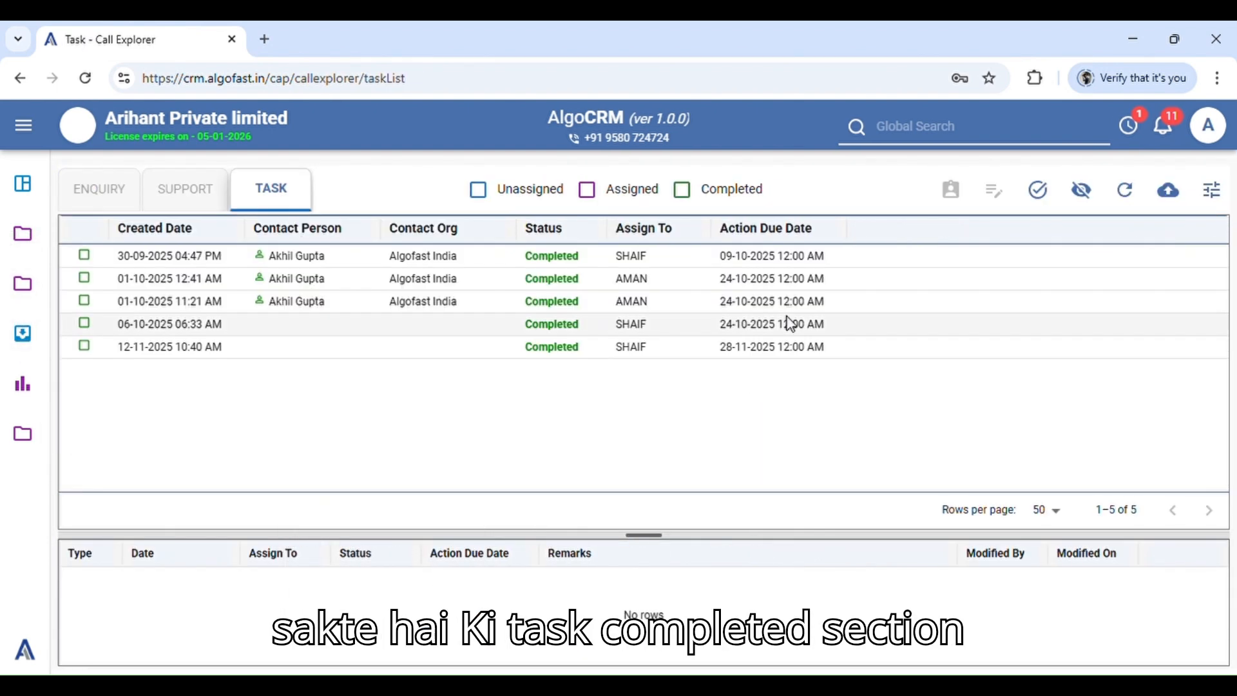
click(683, 189)
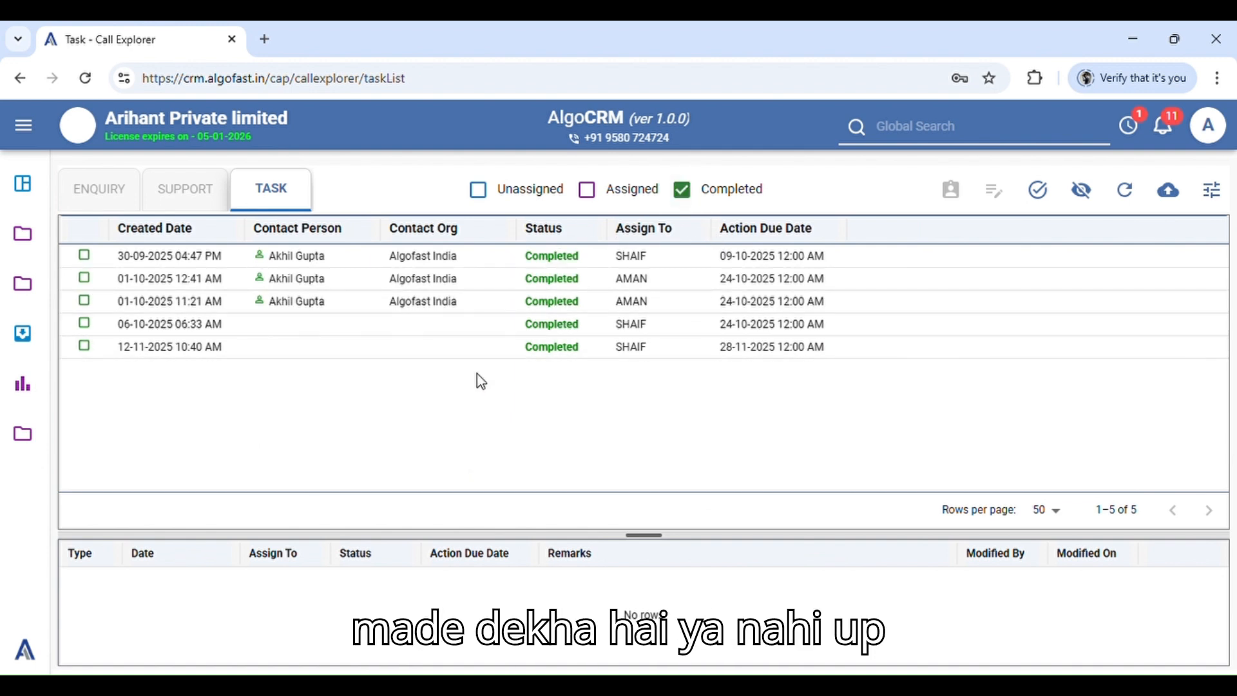
click(616, 351)
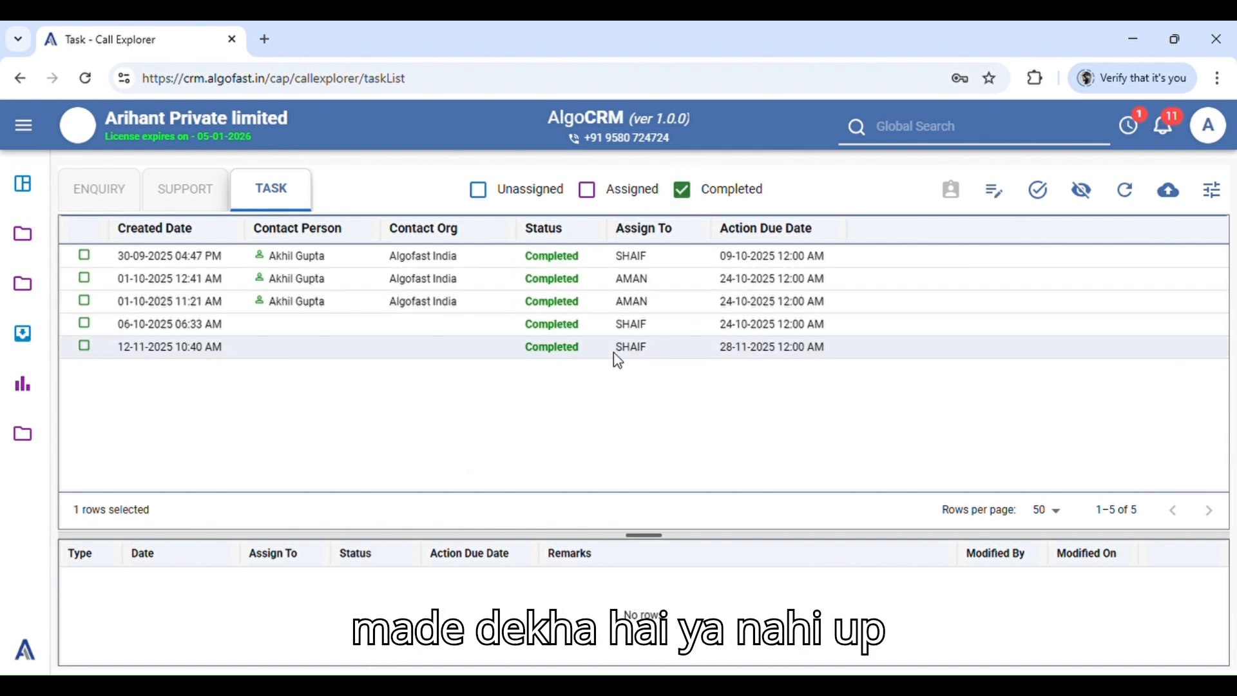